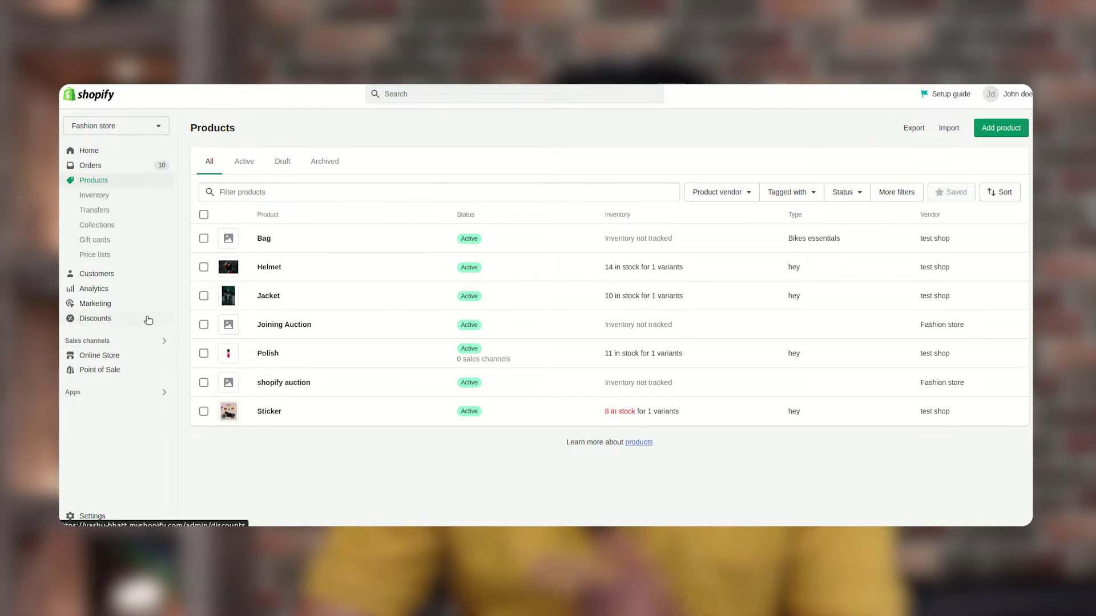
Launch Multi Vendor Marketplace from the store's installed Shopify apps.
click(151, 400)
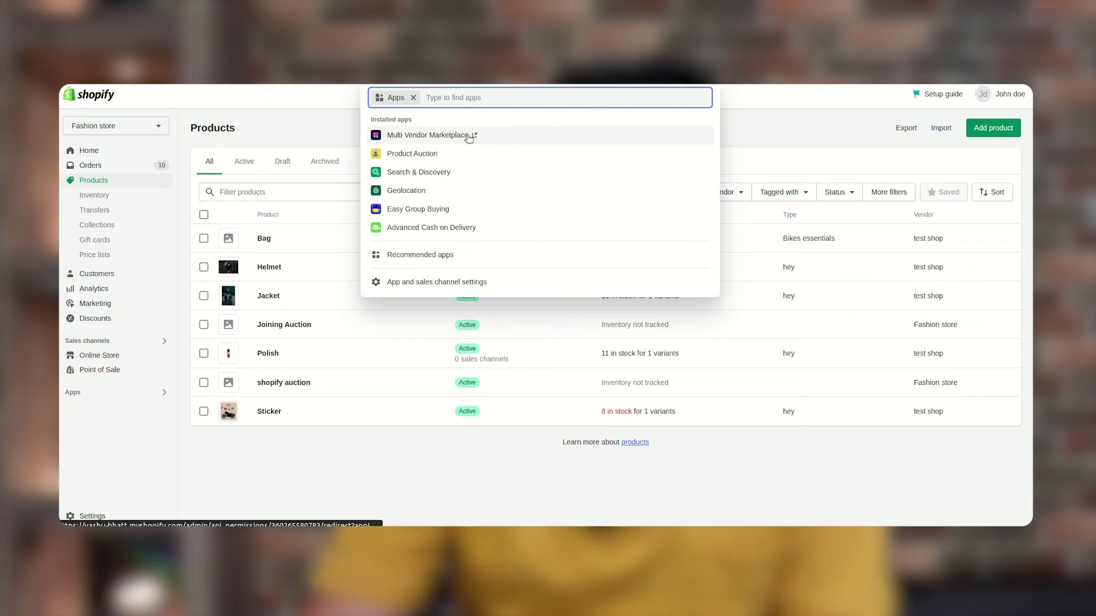
click(469, 137)
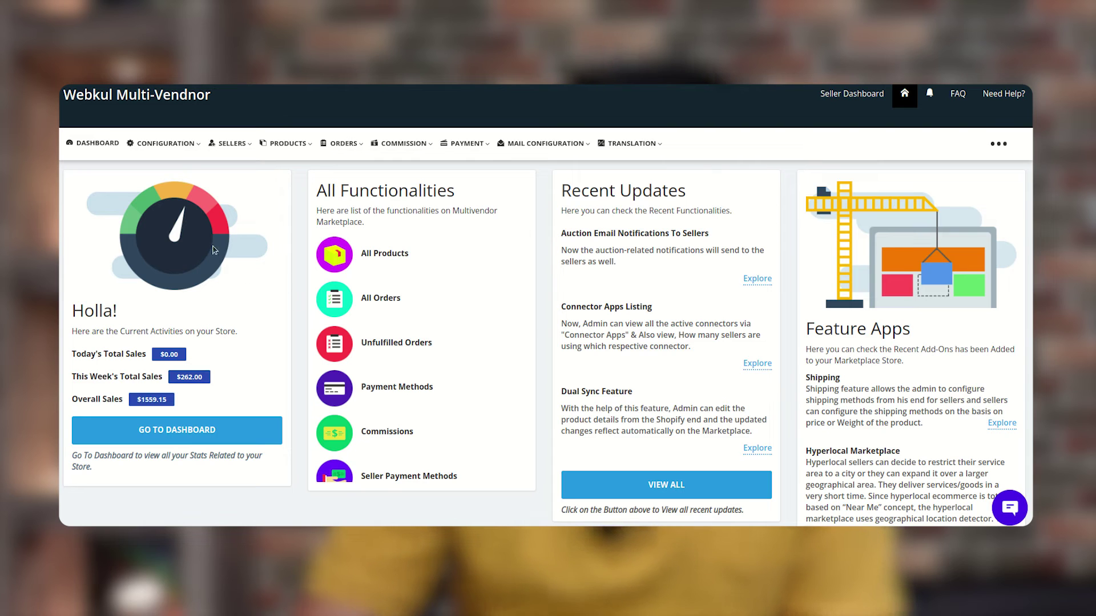
Open the General Configuration page from the Configuration menu.
click(174, 147)
click(176, 160)
click(175, 159)
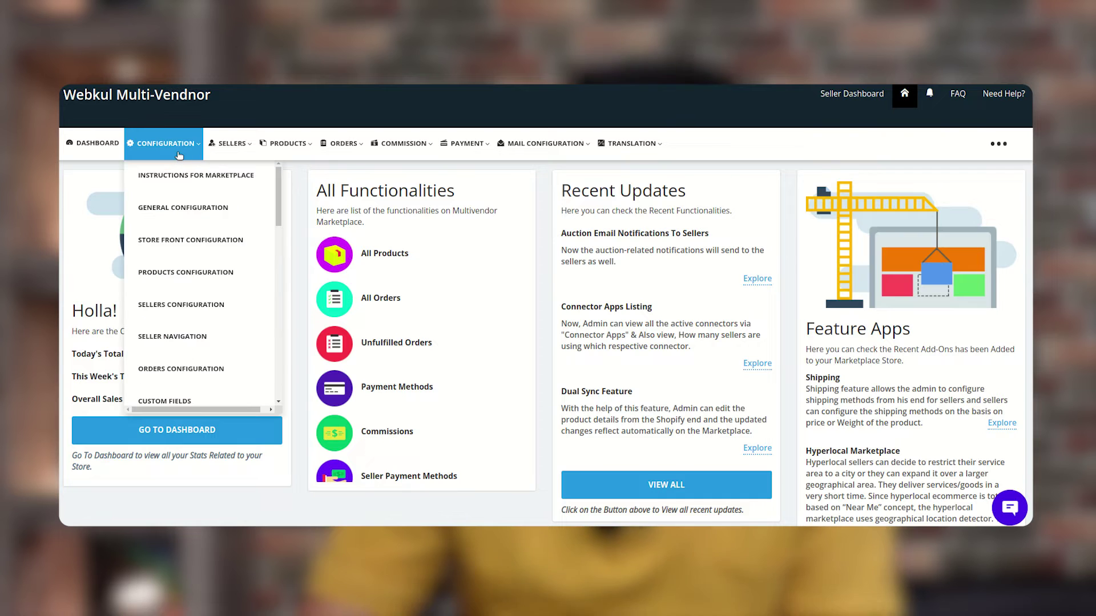
click(191, 209)
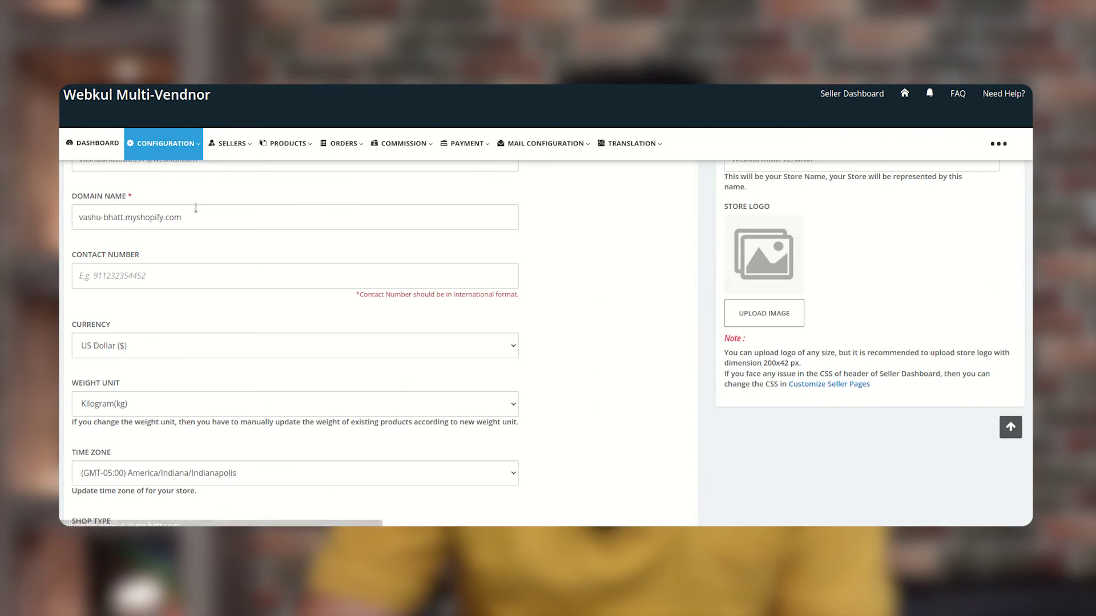
scroll(196, 208, up, 3)
scroll(196, 208, down, 4)
scroll(196, 208, down, 5)
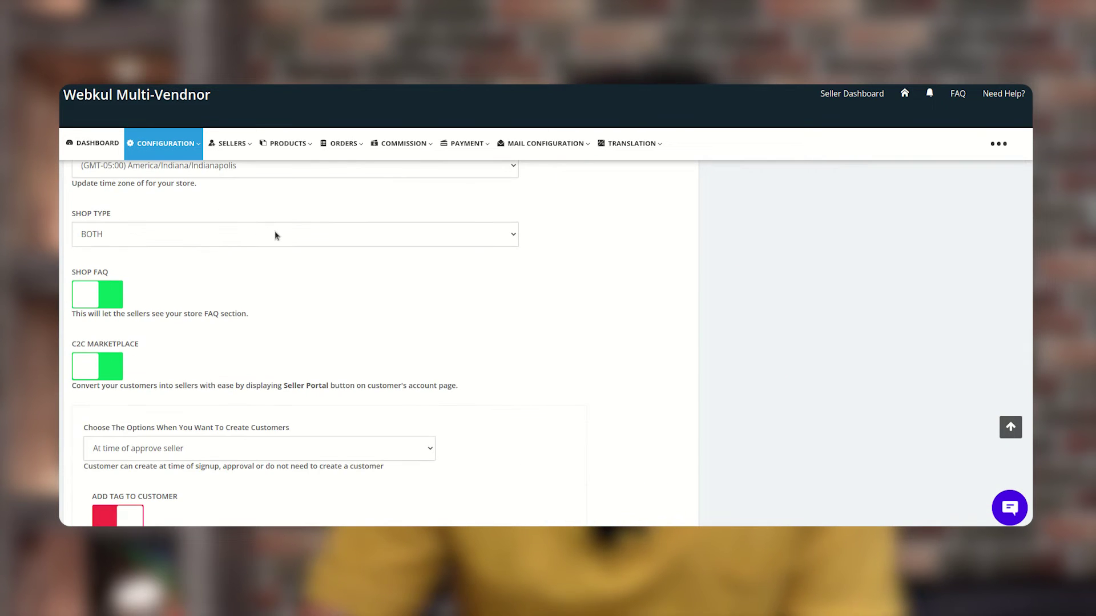
Leave Shop Type set to BOTH and save the general configuration.
click(275, 234)
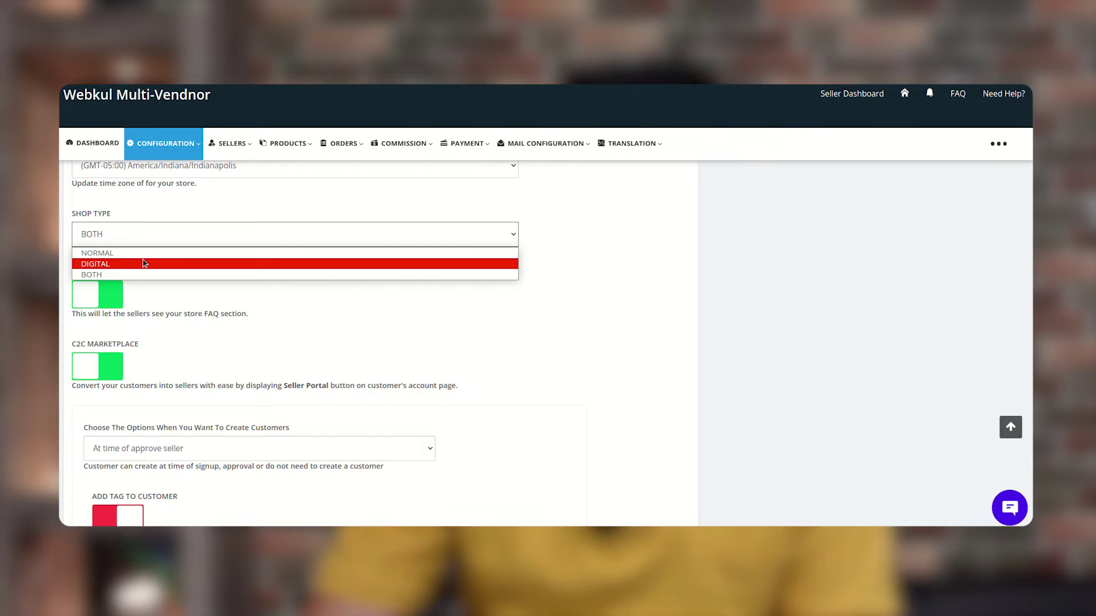
click(139, 275)
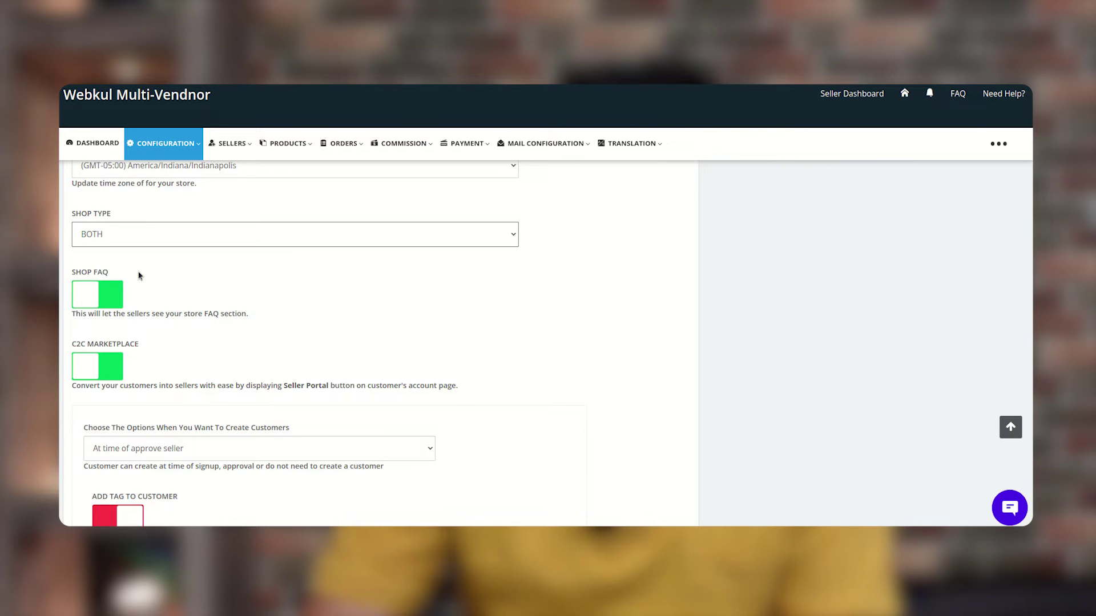
scroll(136, 266, down, 10)
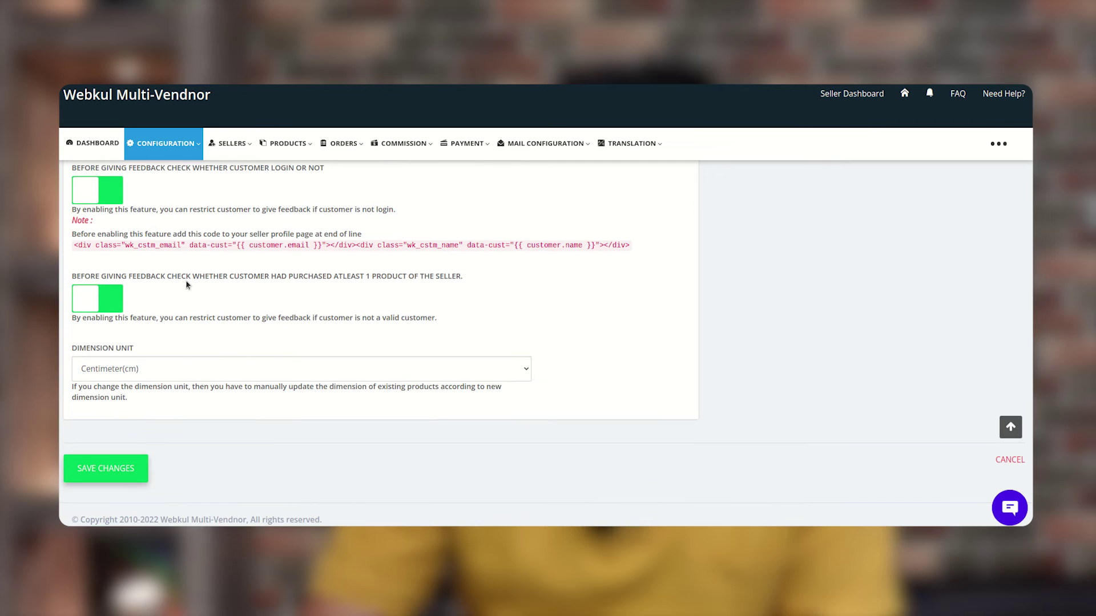
click(122, 476)
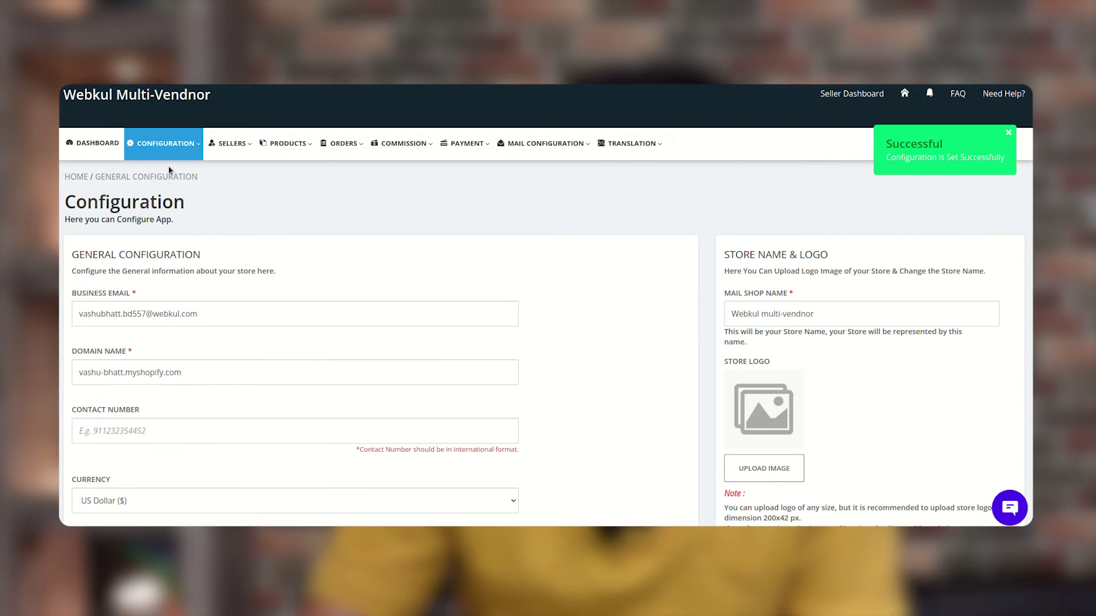
click(171, 146)
click(172, 154)
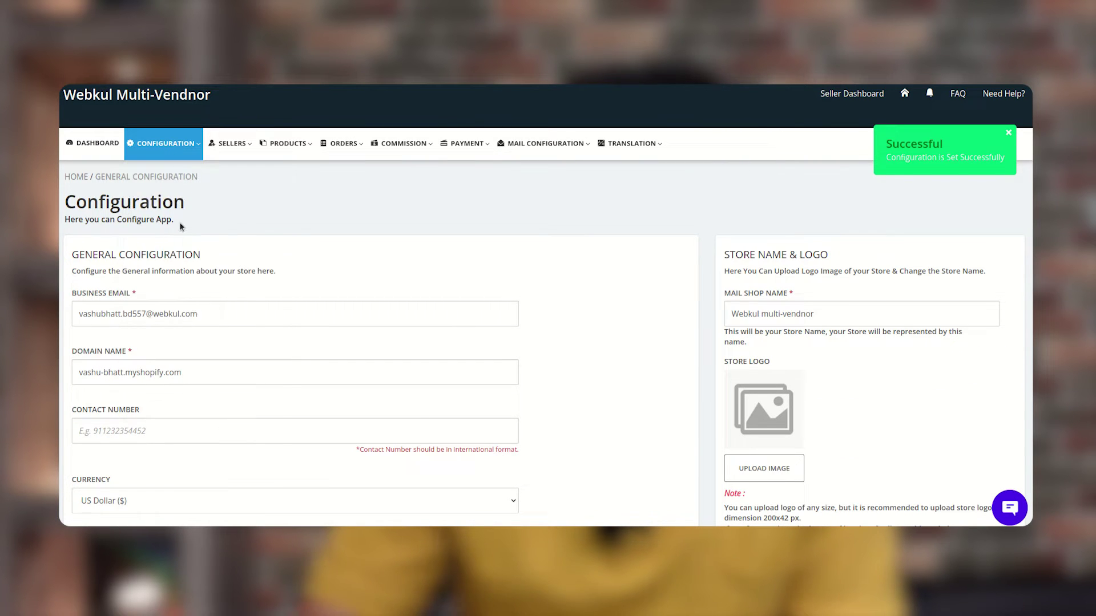
Open Products Configuration and review its product and digital product toggles.
click(172, 153)
click(173, 153)
click(170, 149)
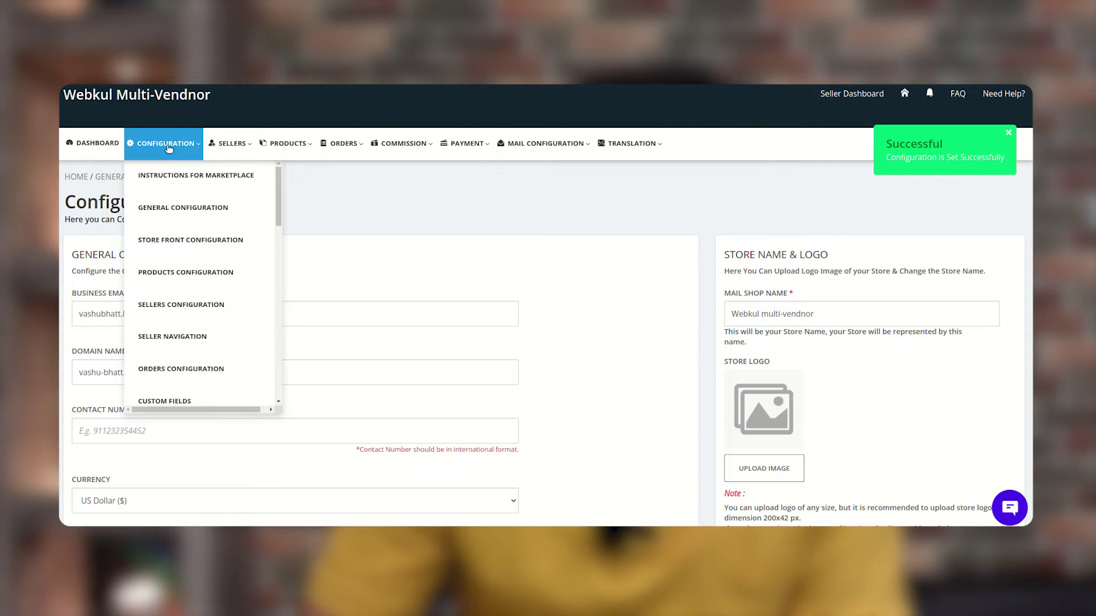
click(184, 268)
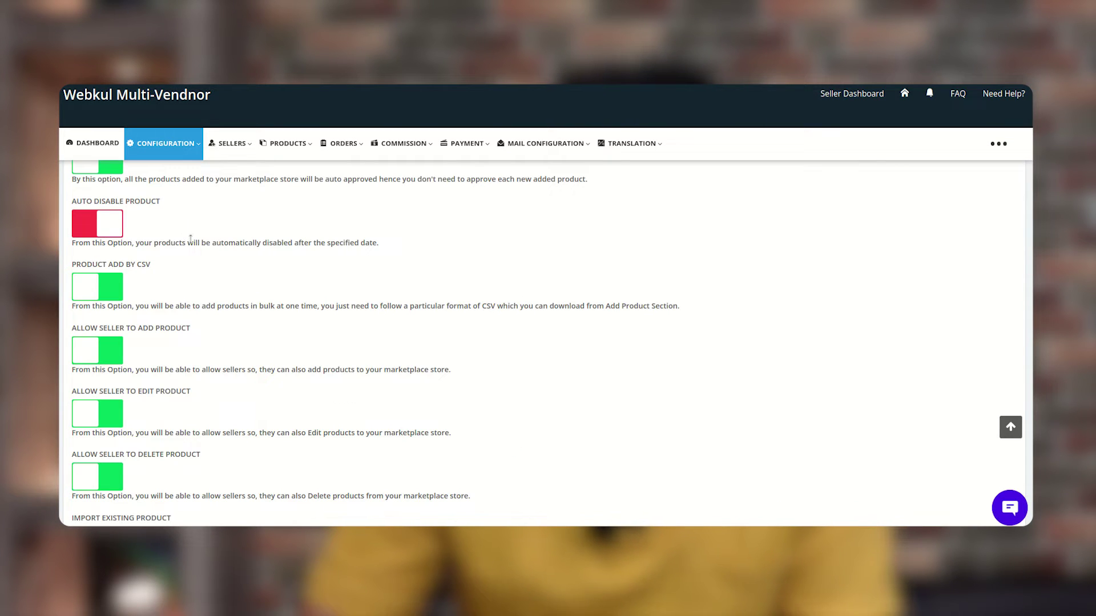
scroll(190, 239, up, 3)
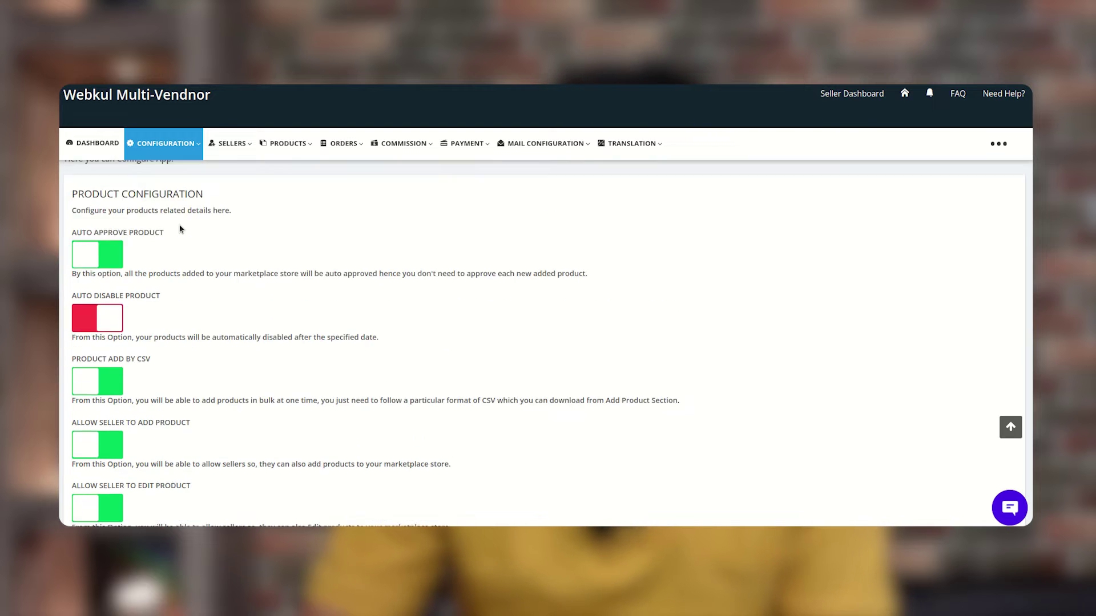
scroll(264, 237, down, 3)
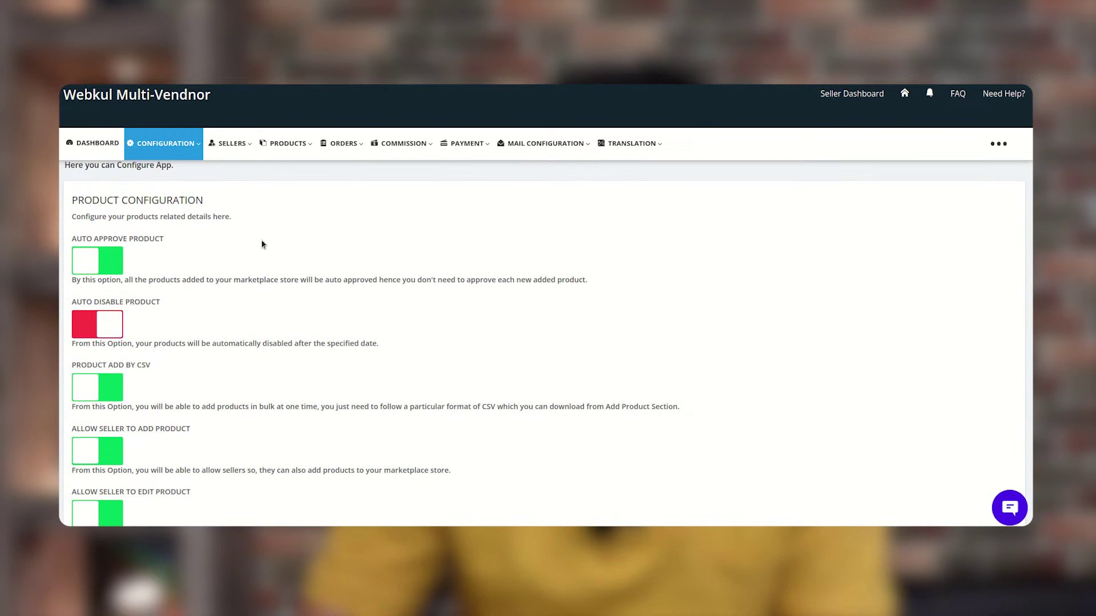
scroll(254, 316, down, 5)
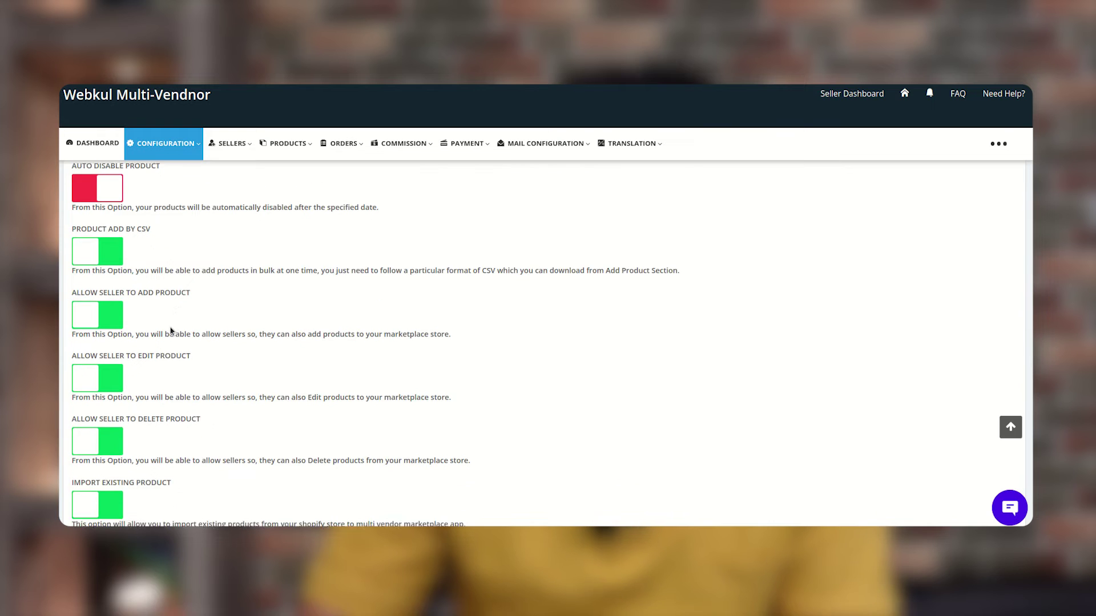
scroll(169, 330, down, 3)
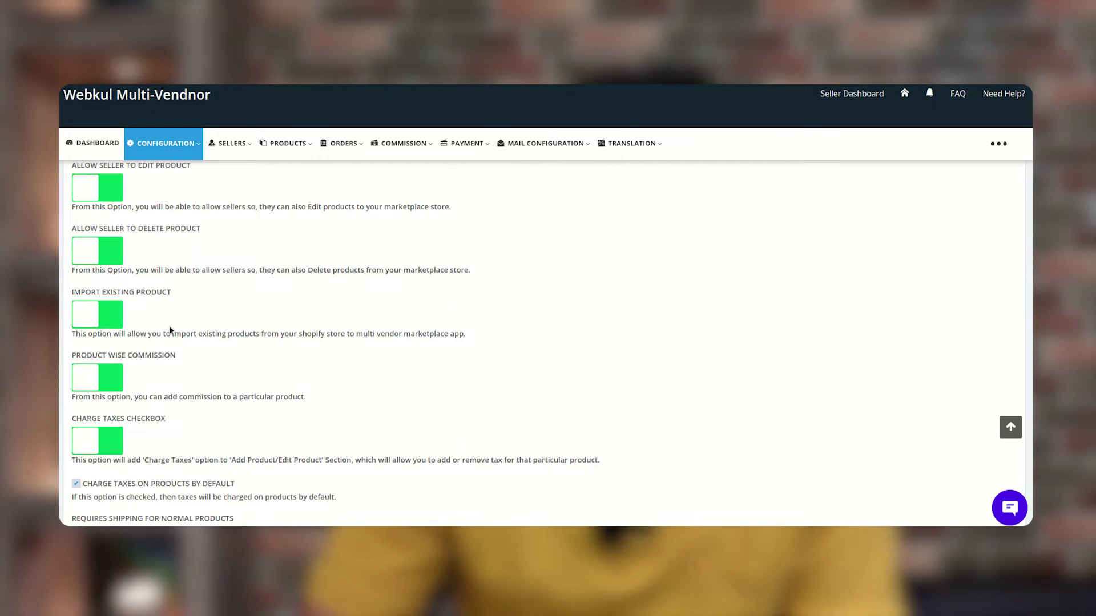
scroll(169, 330, down, 1)
scroll(189, 331, down, 4)
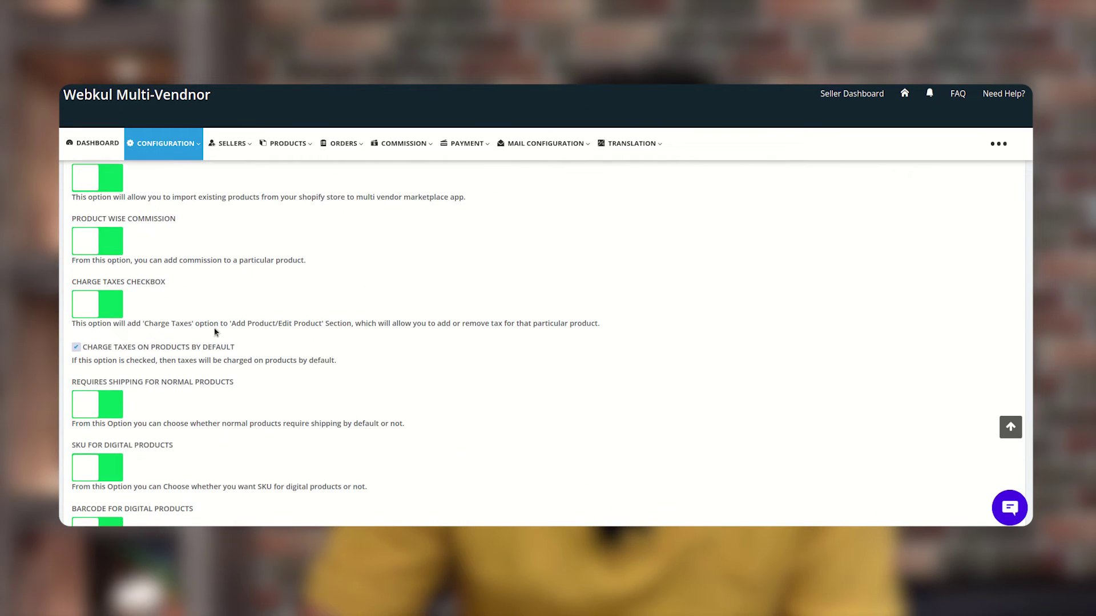
scroll(222, 328, down, 3)
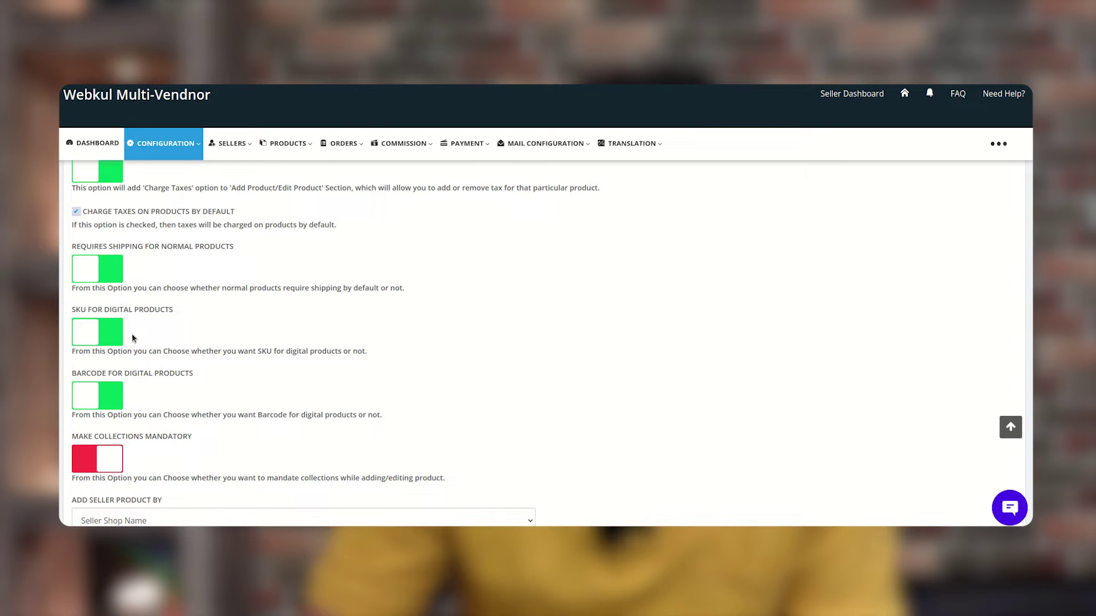
scroll(133, 338, down, 1)
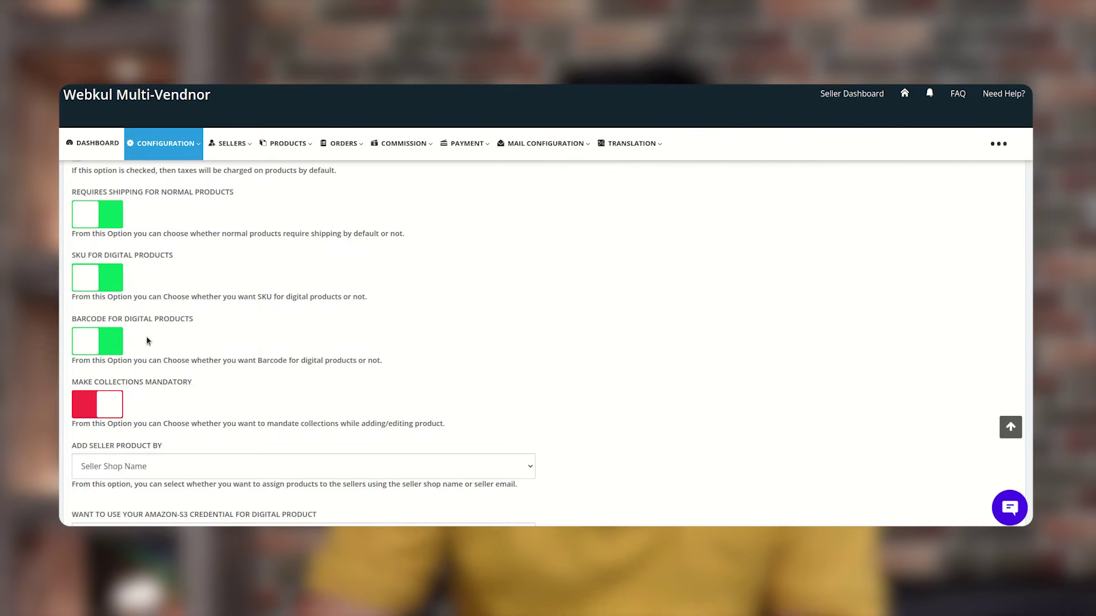
scroll(335, 309, down, 2)
scroll(336, 310, down, 1)
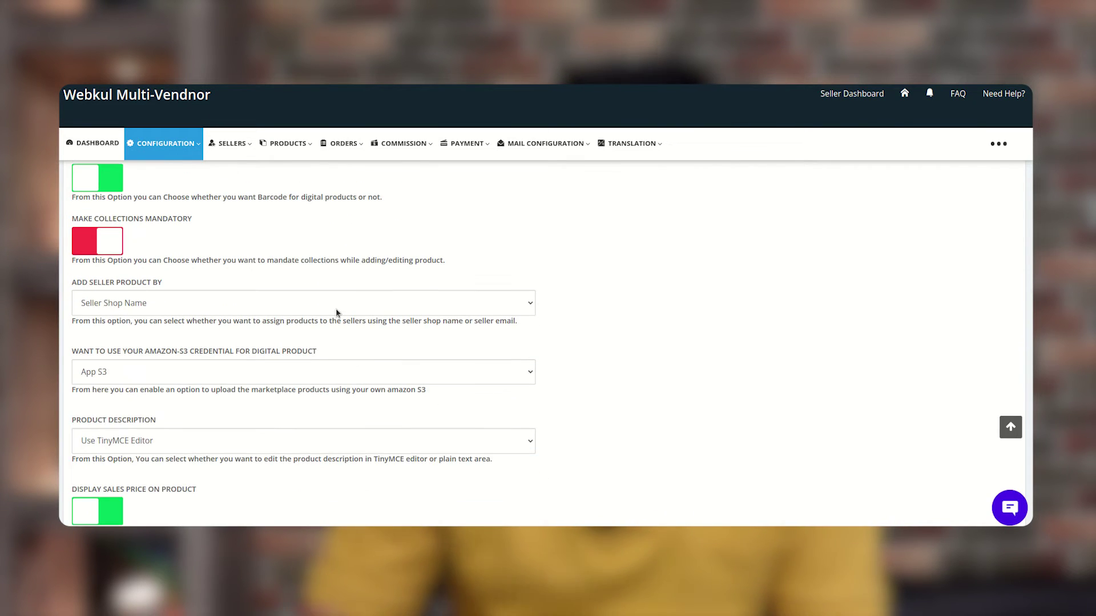
Keep App S3 as the Amazon-S3 credential for digital product files.
click(226, 376)
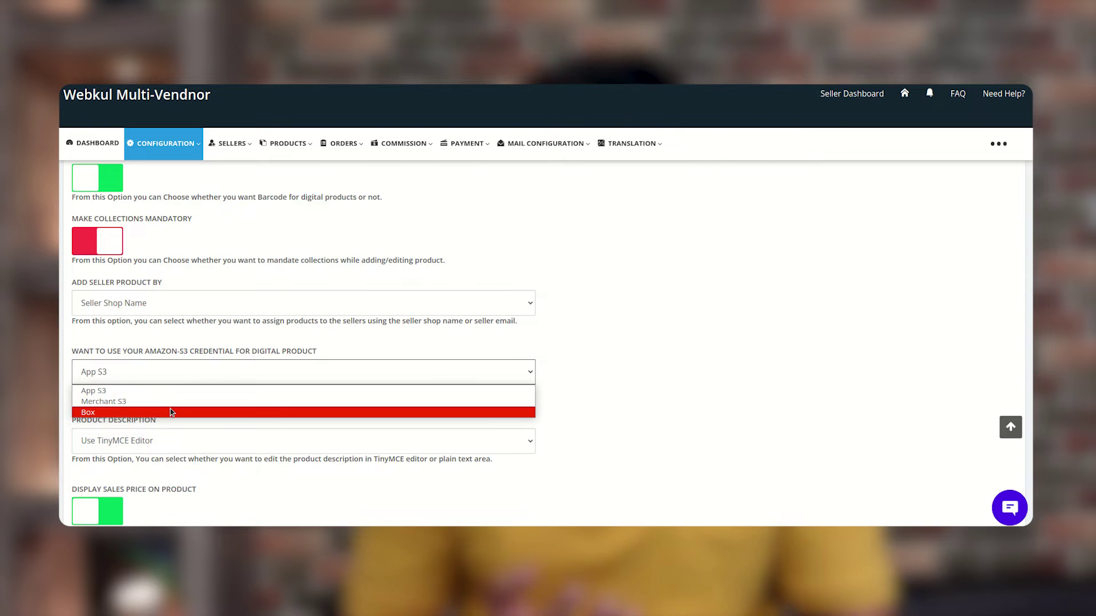
click(452, 346)
scroll(280, 354, down, 1)
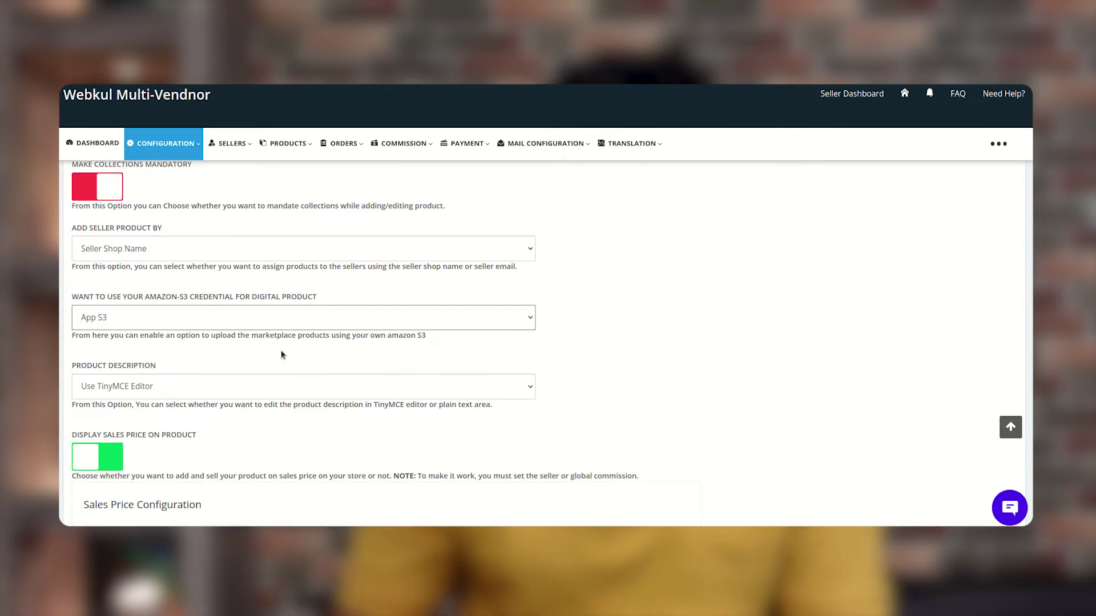
Leave the 'digital products as services' toggle turned on.
scroll(281, 355, down, 8)
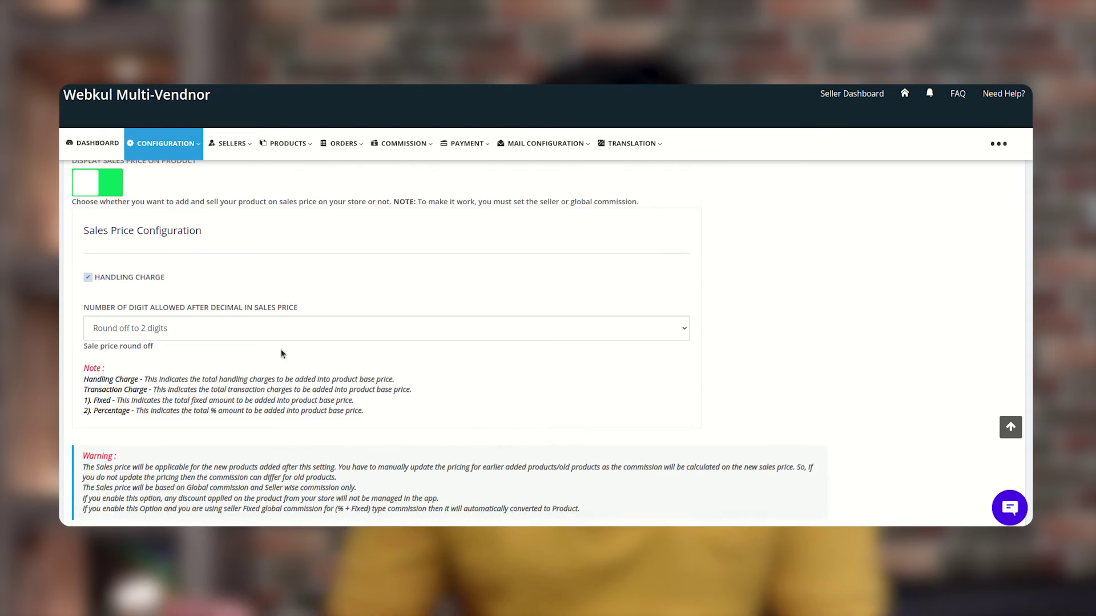
scroll(281, 353, down, 7)
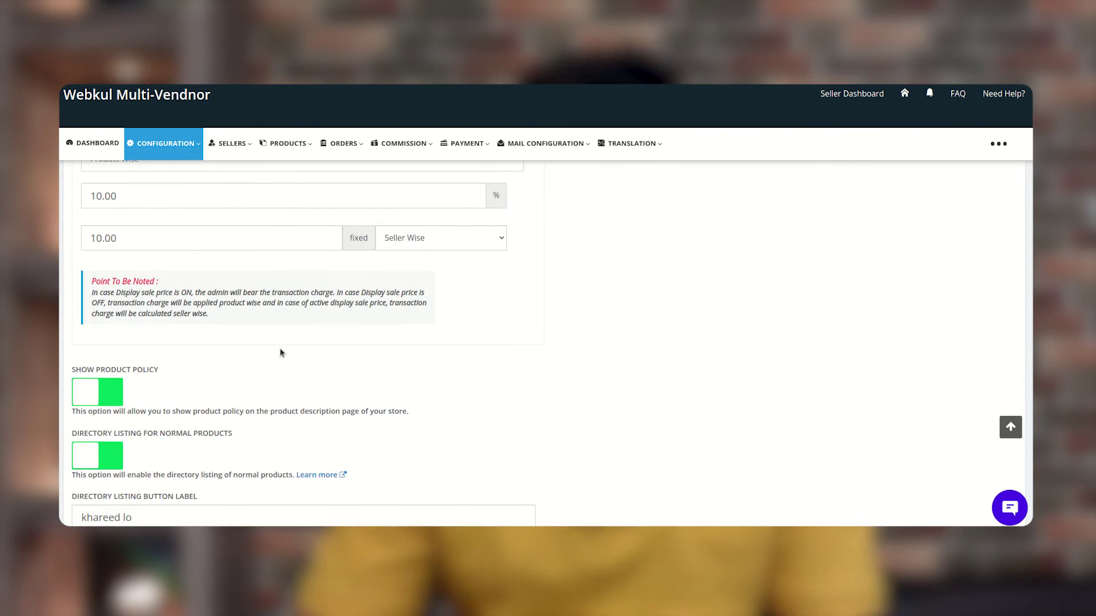
scroll(280, 353, down, 6)
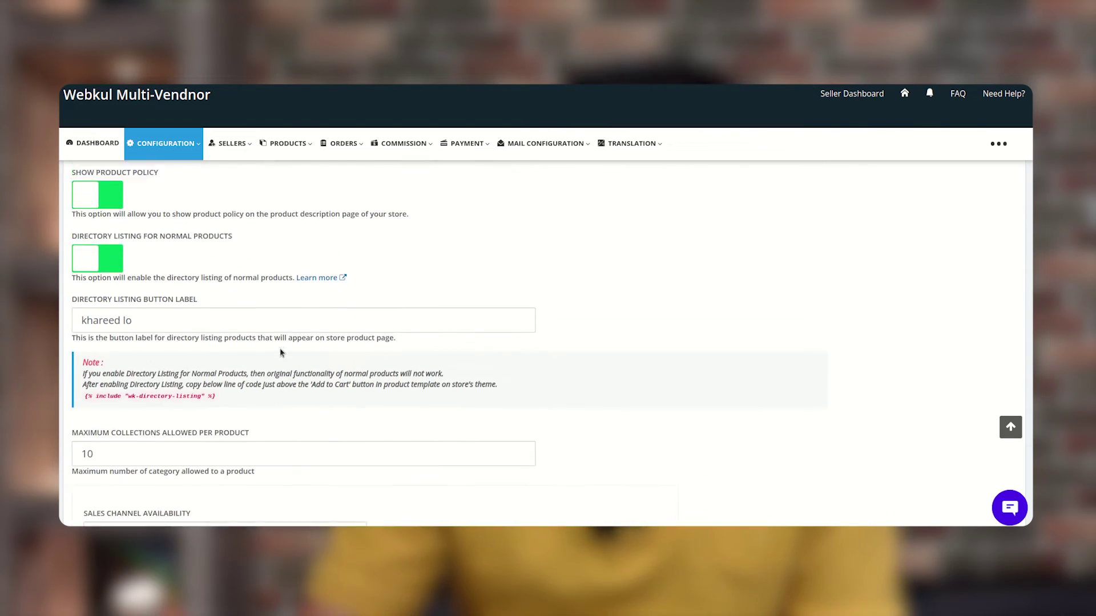
scroll(280, 353, down, 2)
scroll(280, 352, down, 3)
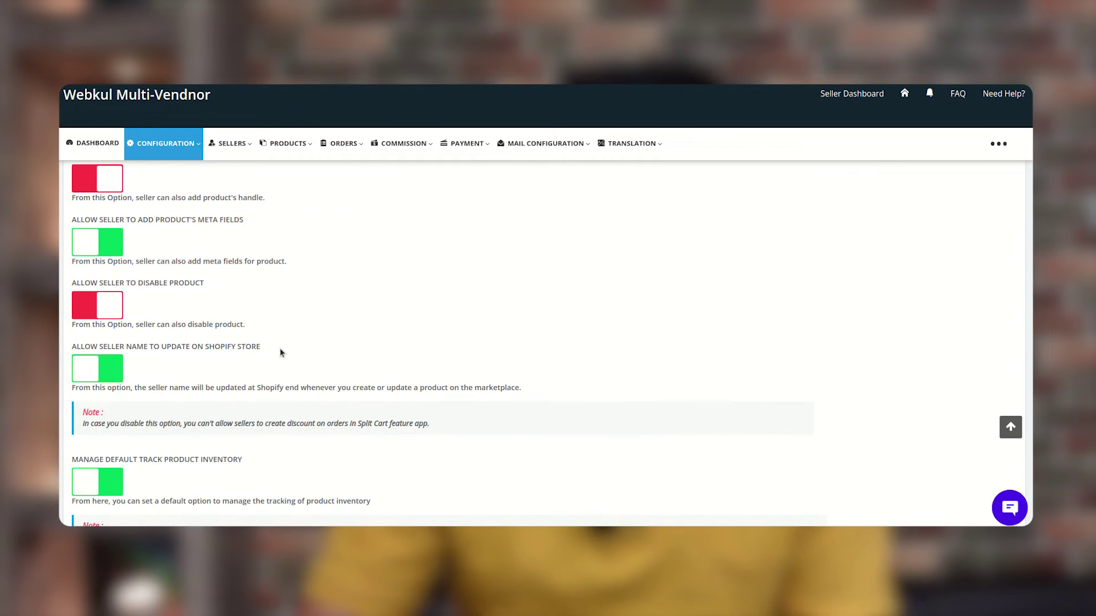
scroll(280, 353, down, 4)
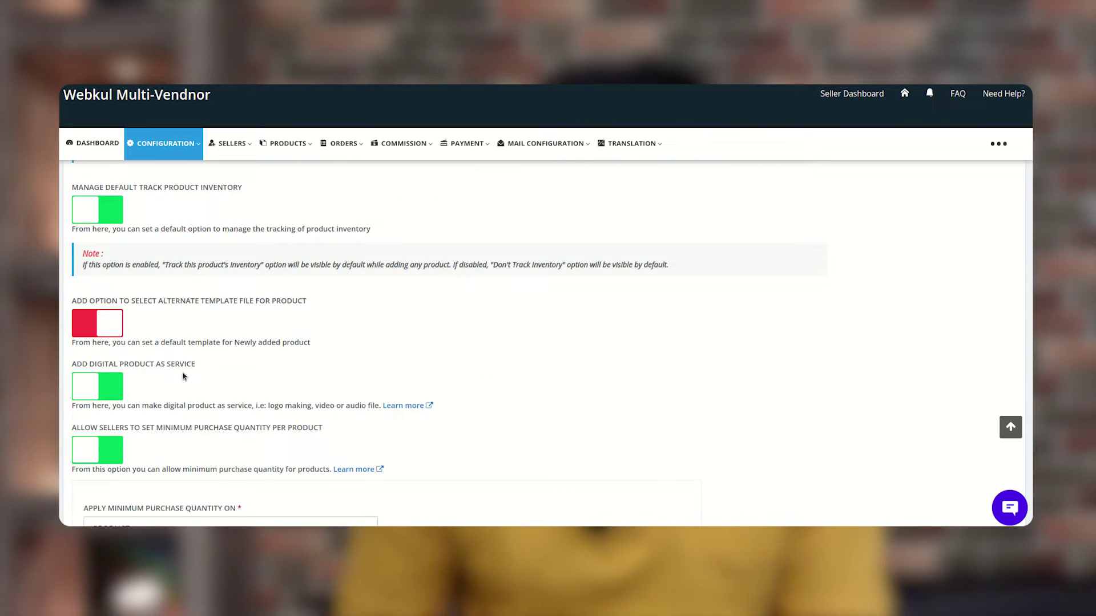
click(106, 388)
click(104, 388)
Save the product configuration, then go to Sellers > Seller Listing.
scroll(143, 386, down, 4)
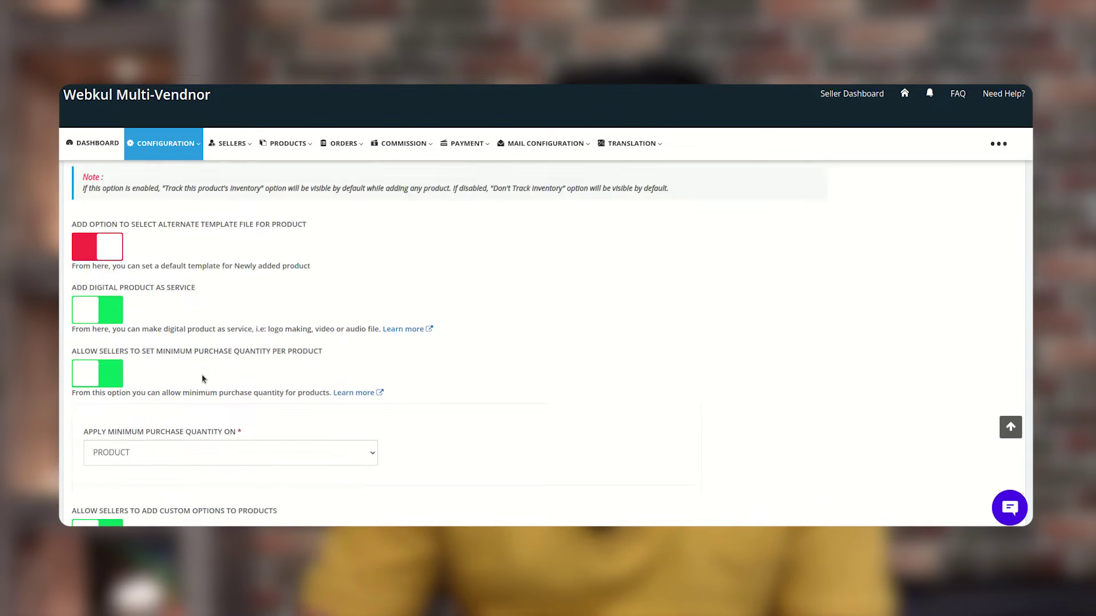
scroll(210, 364, down, 15)
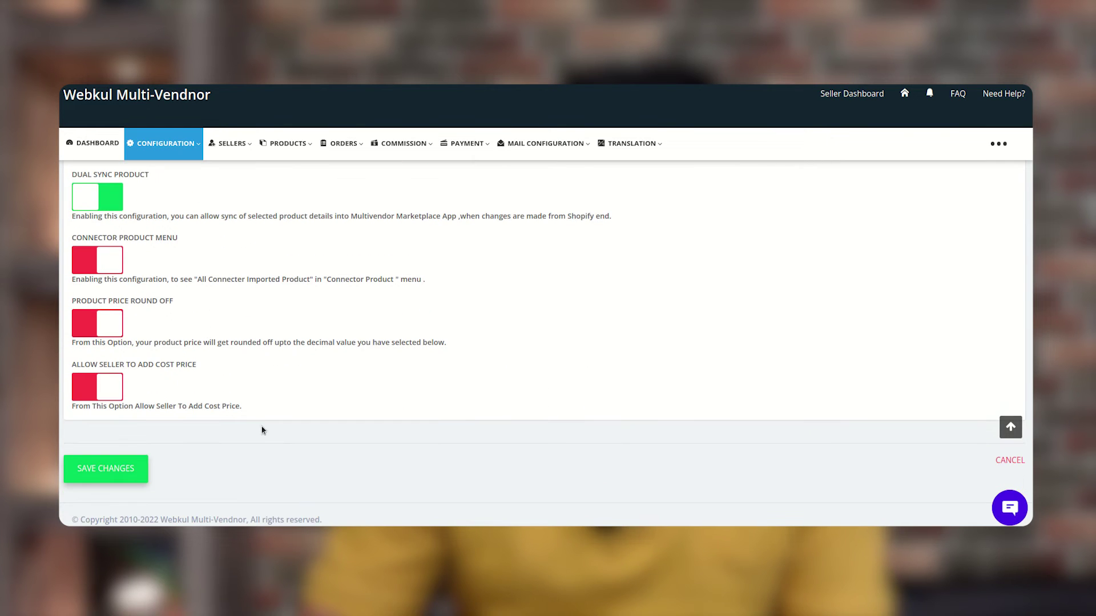
click(109, 470)
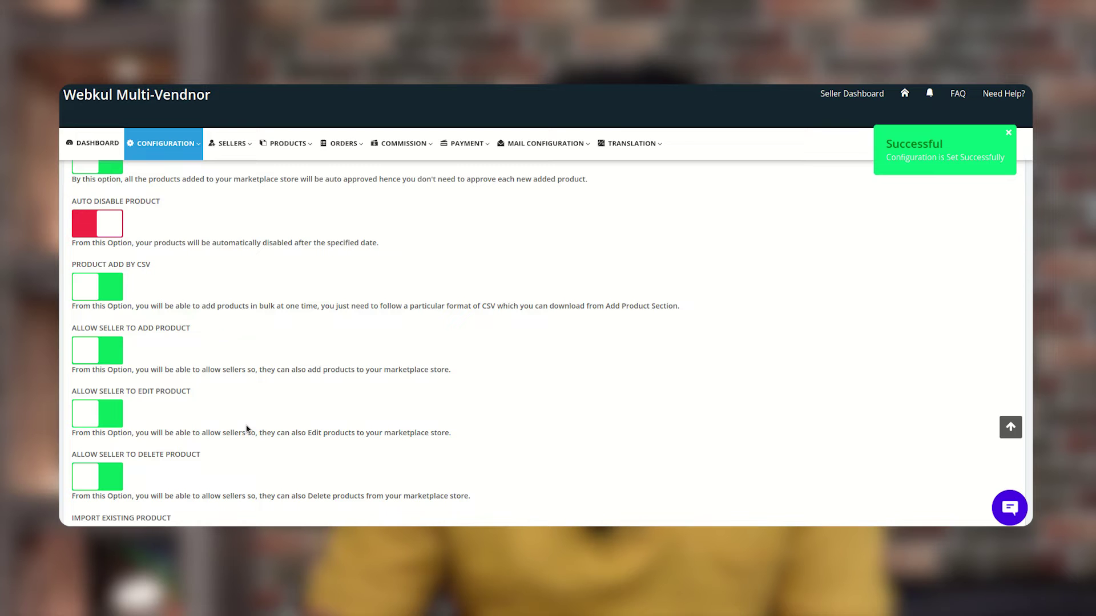
click(229, 143)
click(242, 175)
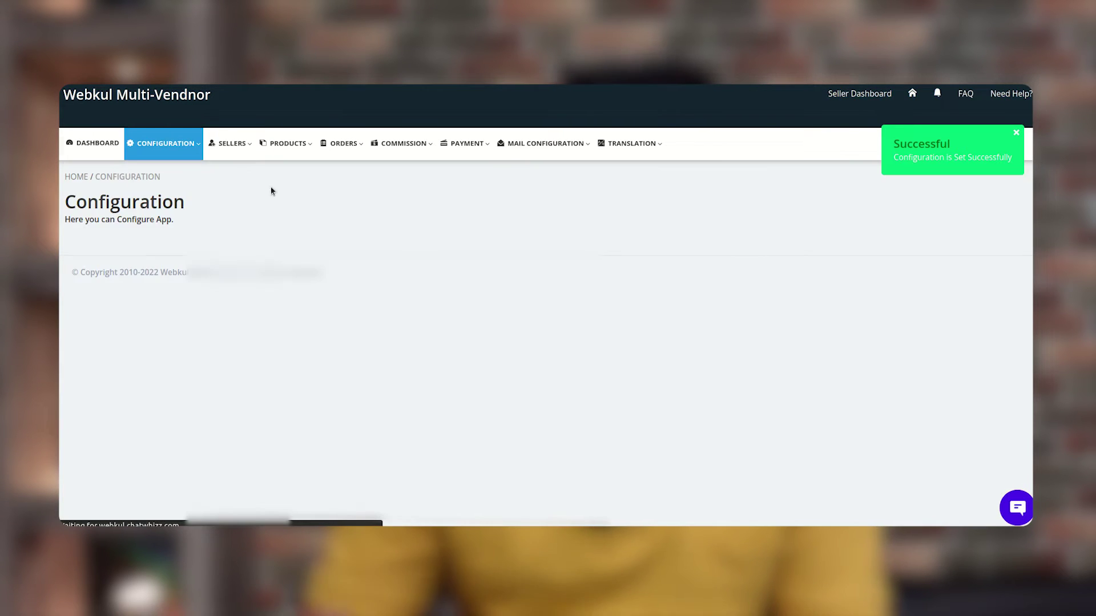
Log in as the last seller in the sellers table using Login As Seller.
scroll(628, 343, down, 2)
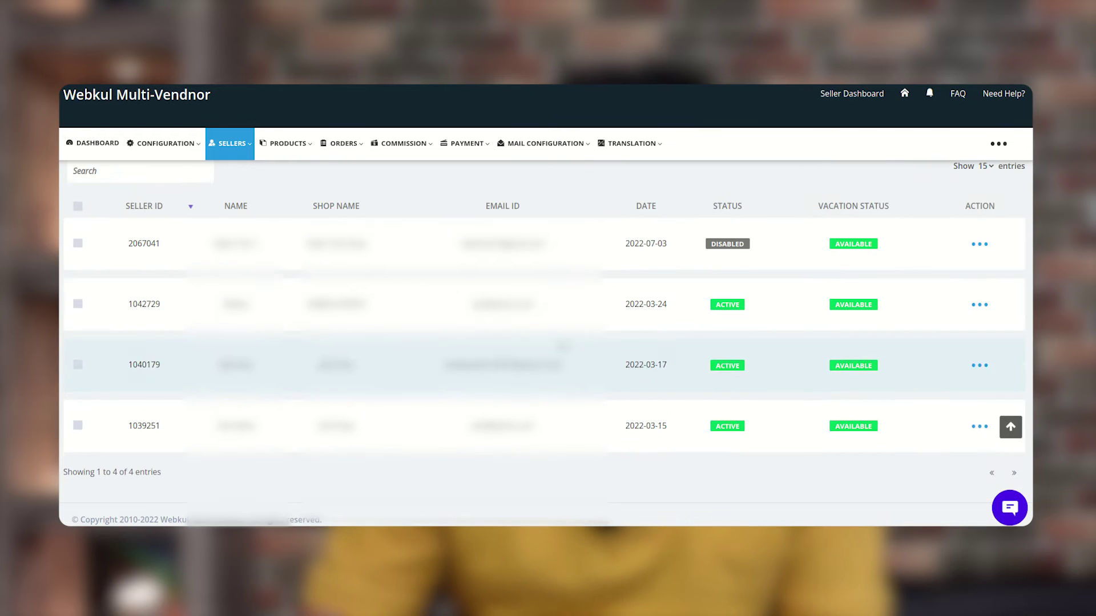
click(979, 427)
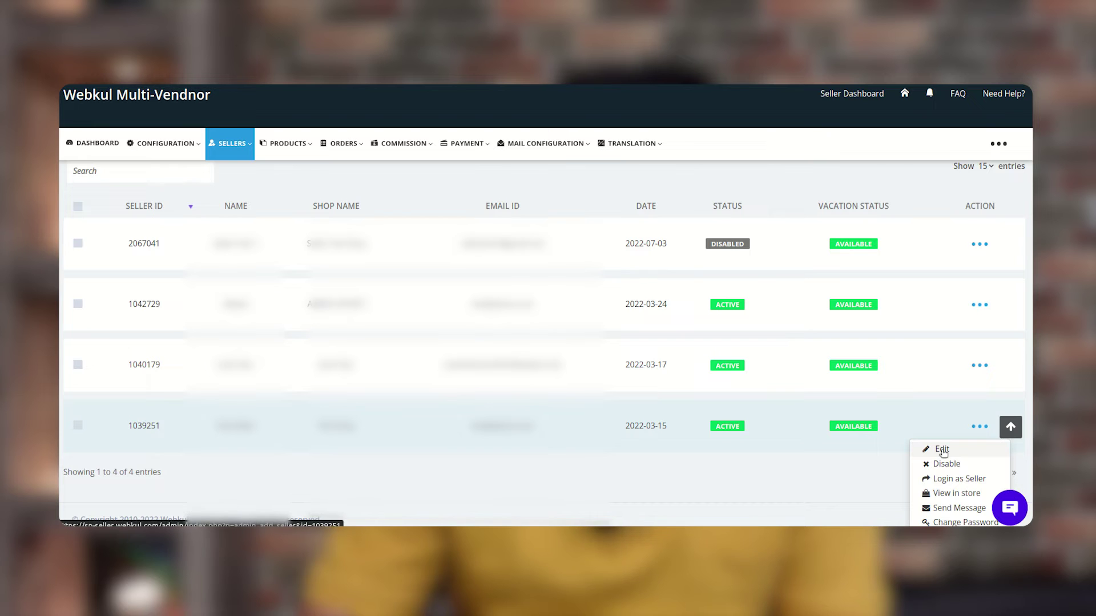
click(969, 478)
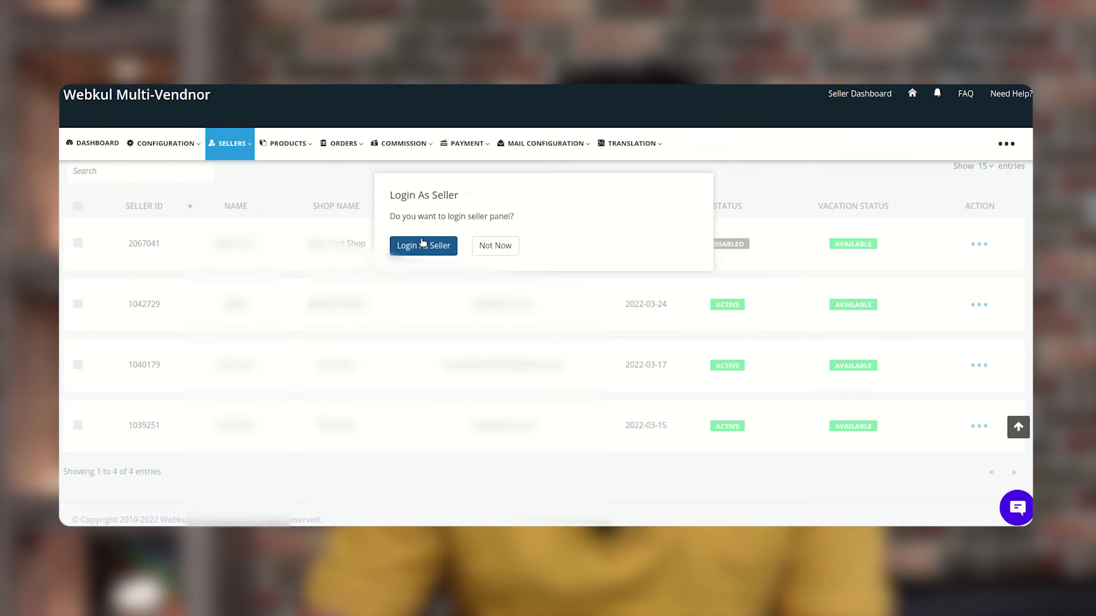
click(421, 245)
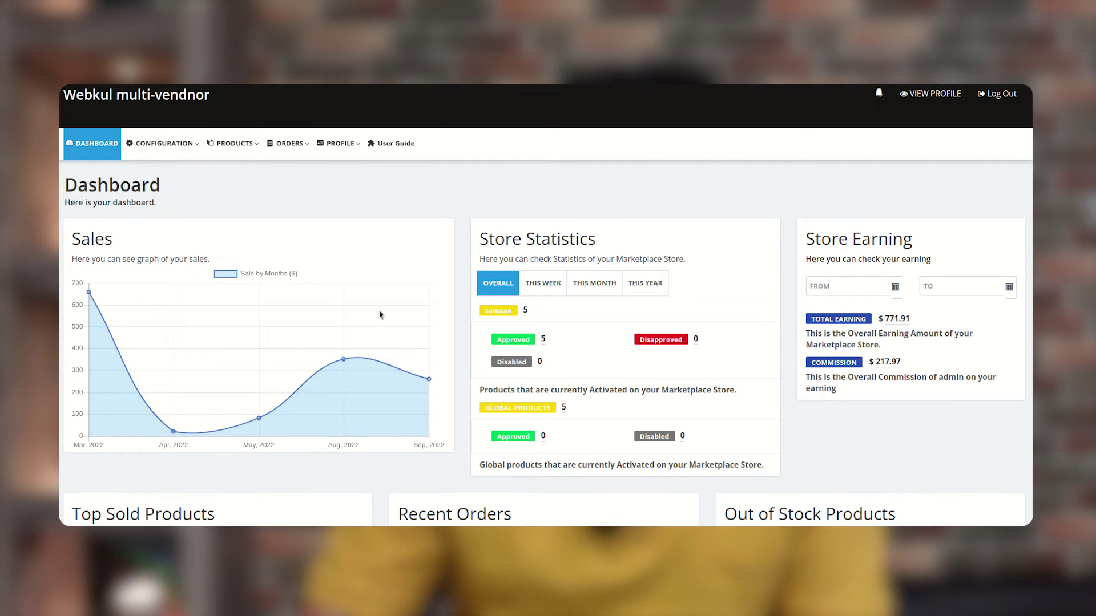
Go to the seller's Products Listing and start a new product with Add Product.
mouse_move(210, 153)
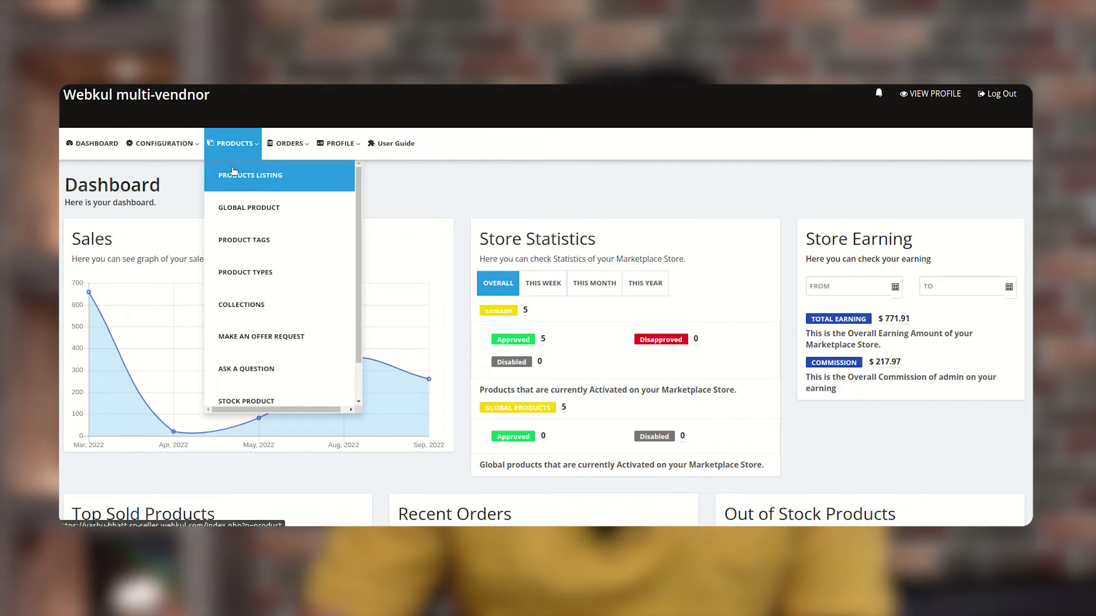
click(235, 172)
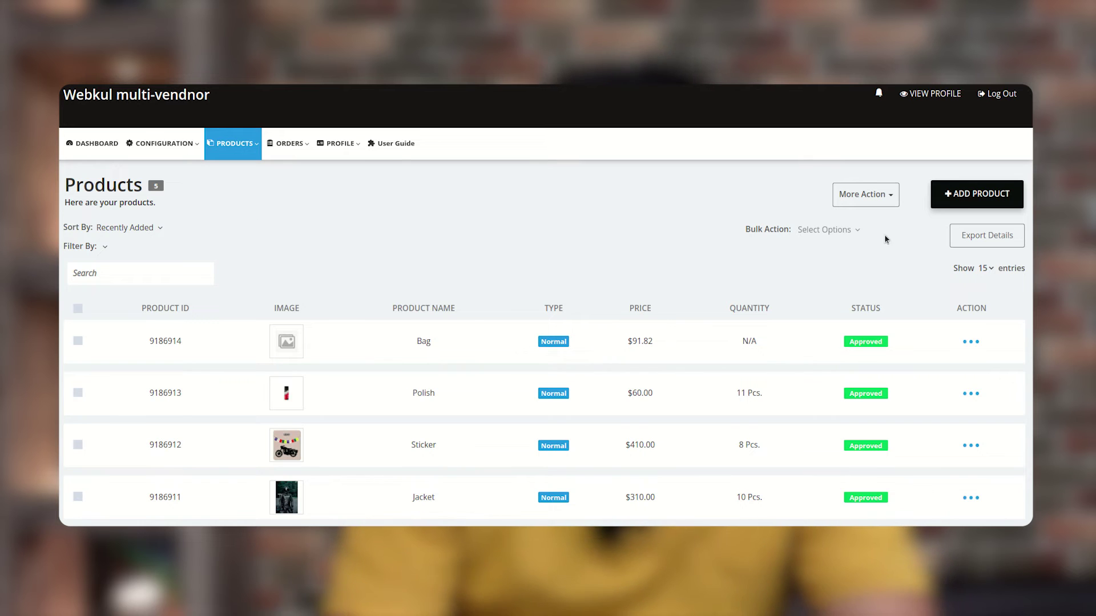
click(962, 194)
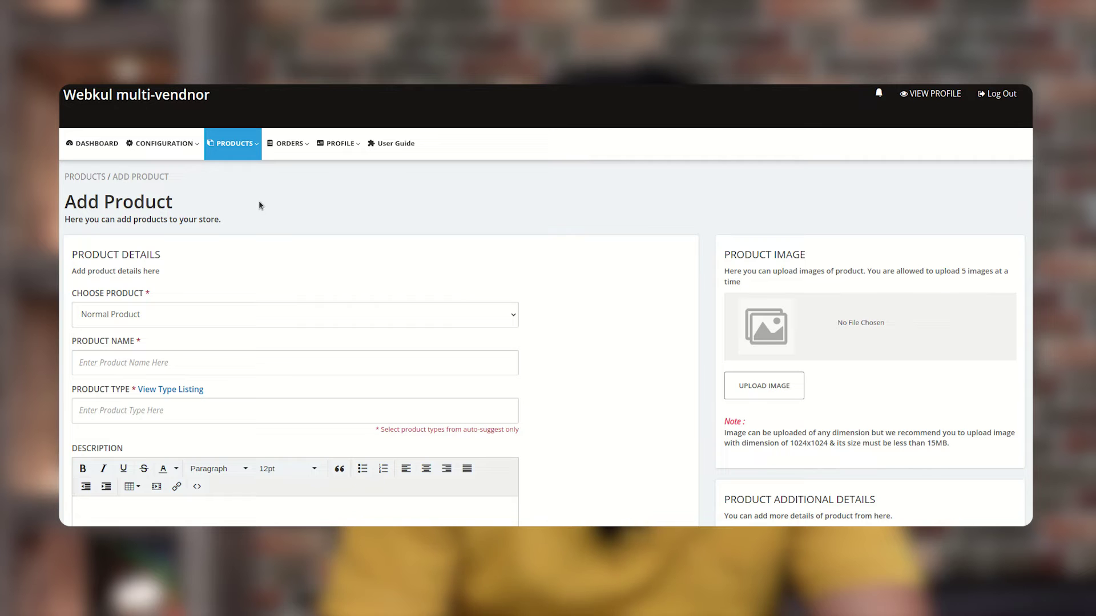
Make the new product a Digital Product named 'Digital product'.
click(234, 318)
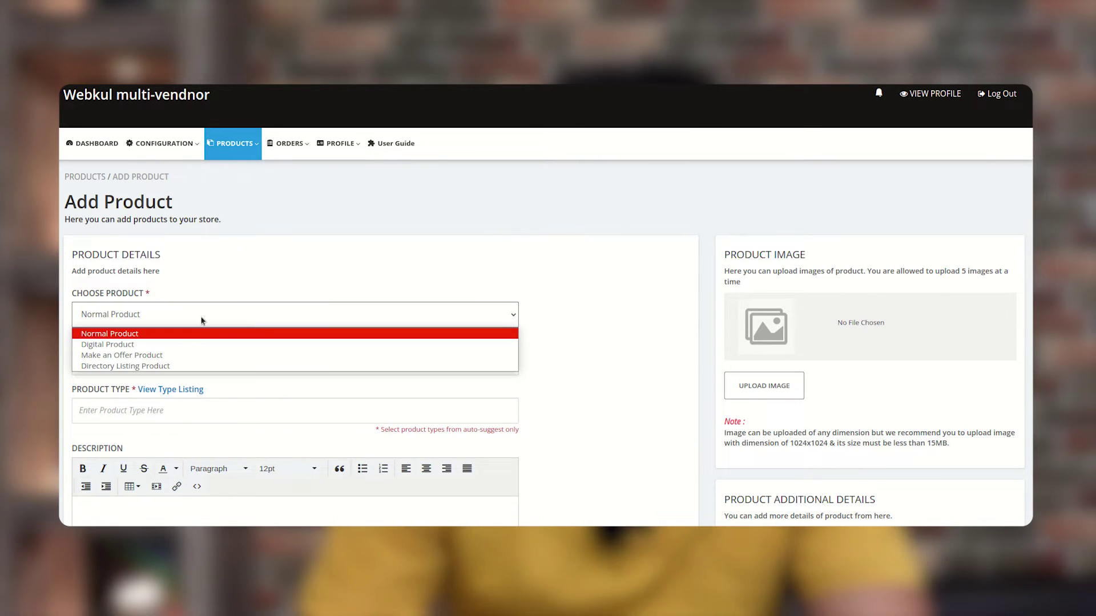
click(175, 348)
scroll(171, 343, down, 1)
click(170, 328)
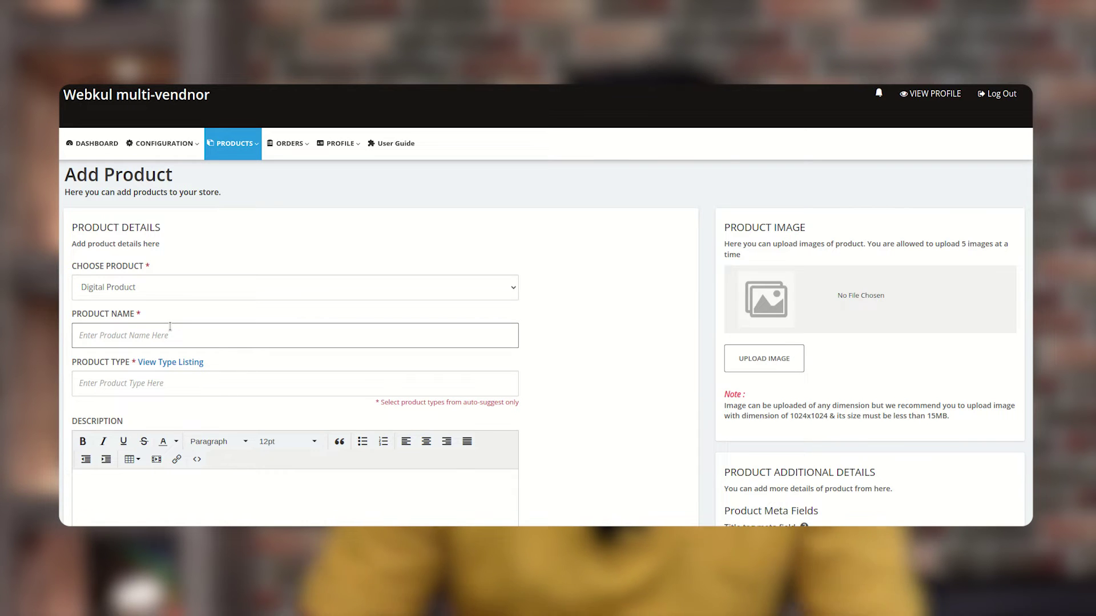
text(dig)
key(BackSpace)
key(BackSpace)
key(BackSpace)
text(Digital )
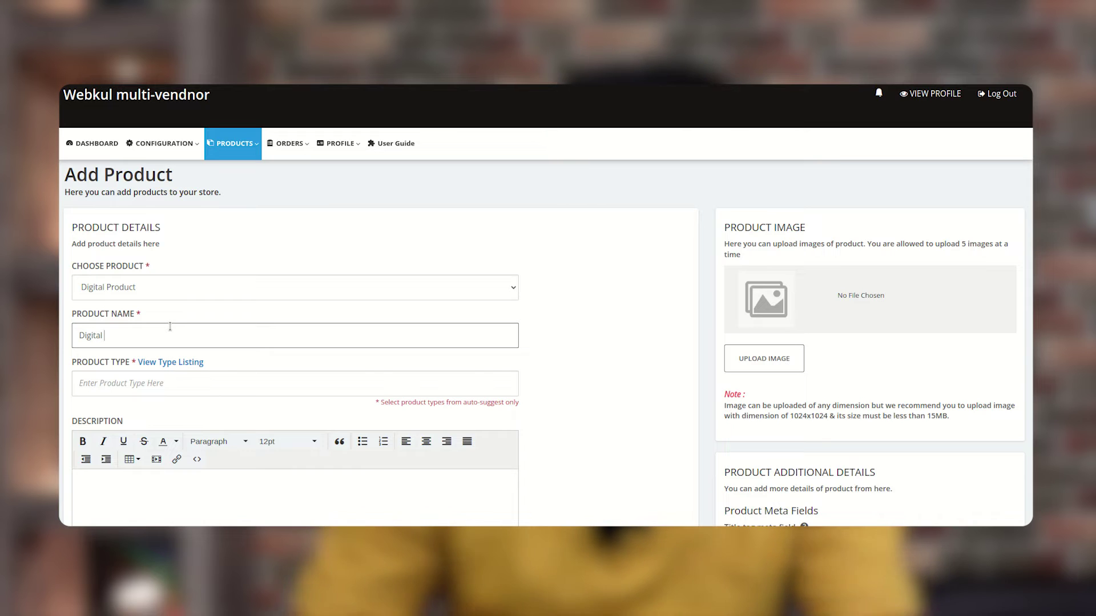
text(product)
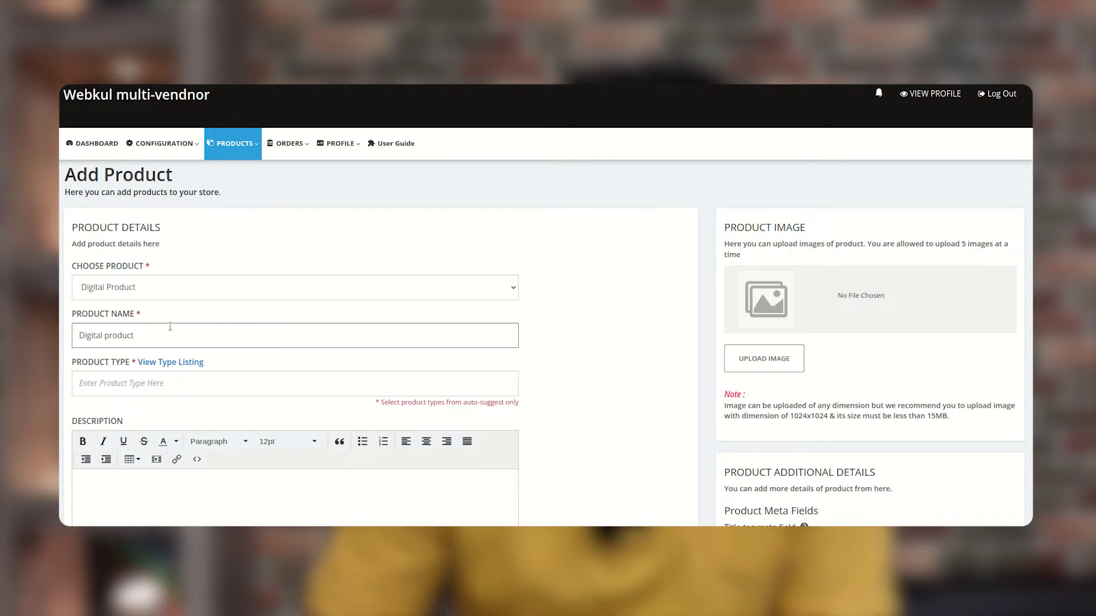
scroll(191, 263, down, 2)
Set the product type to 'hey' from the suggestions.
click(217, 301)
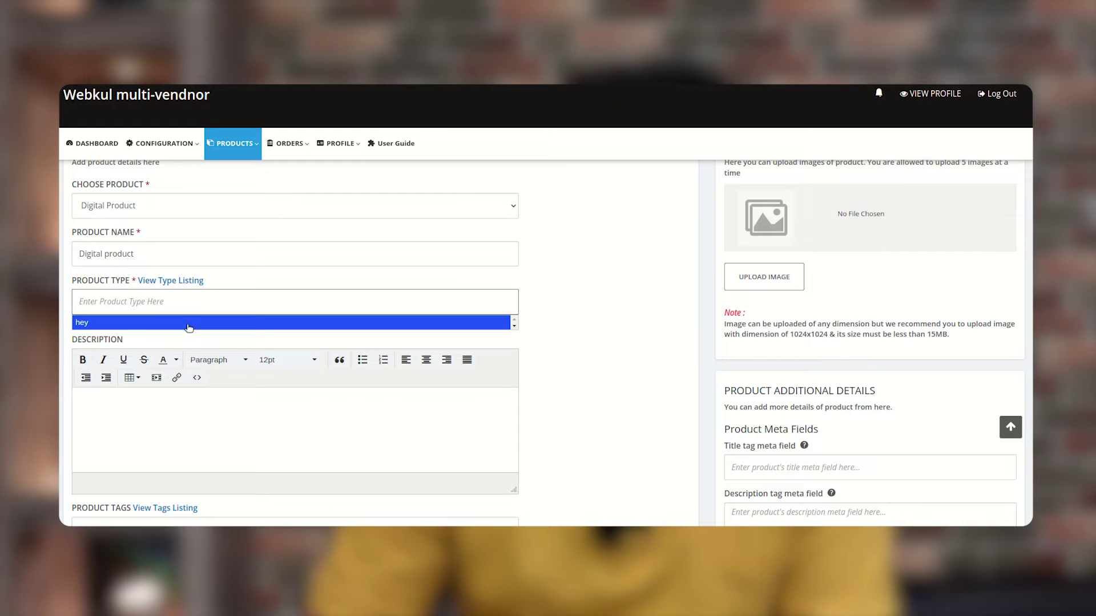
click(187, 323)
scroll(190, 319, down, 2)
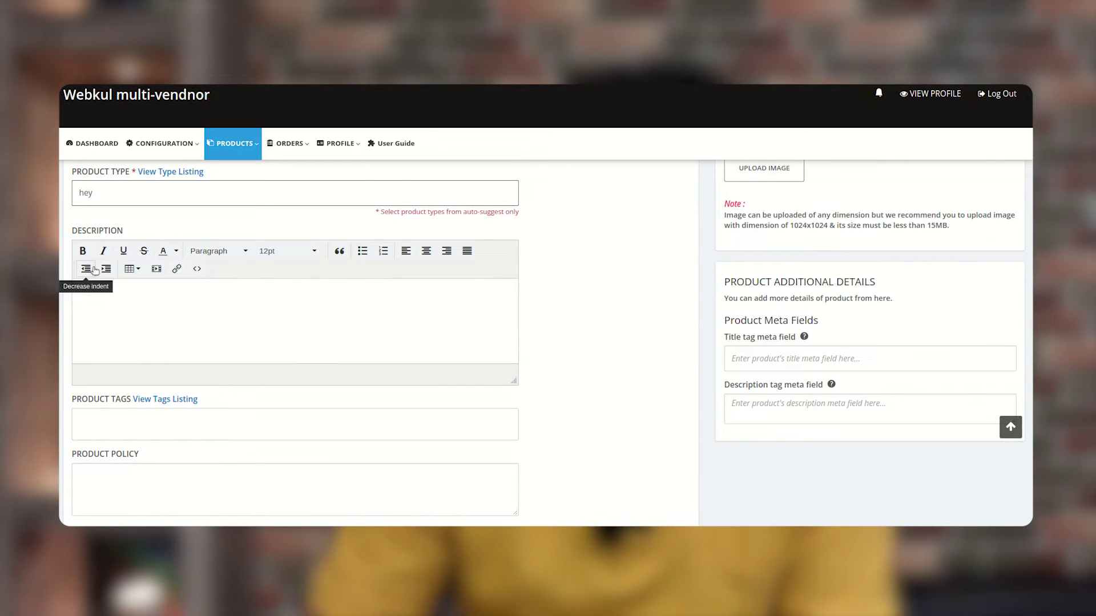
scroll(132, 295, down, 2)
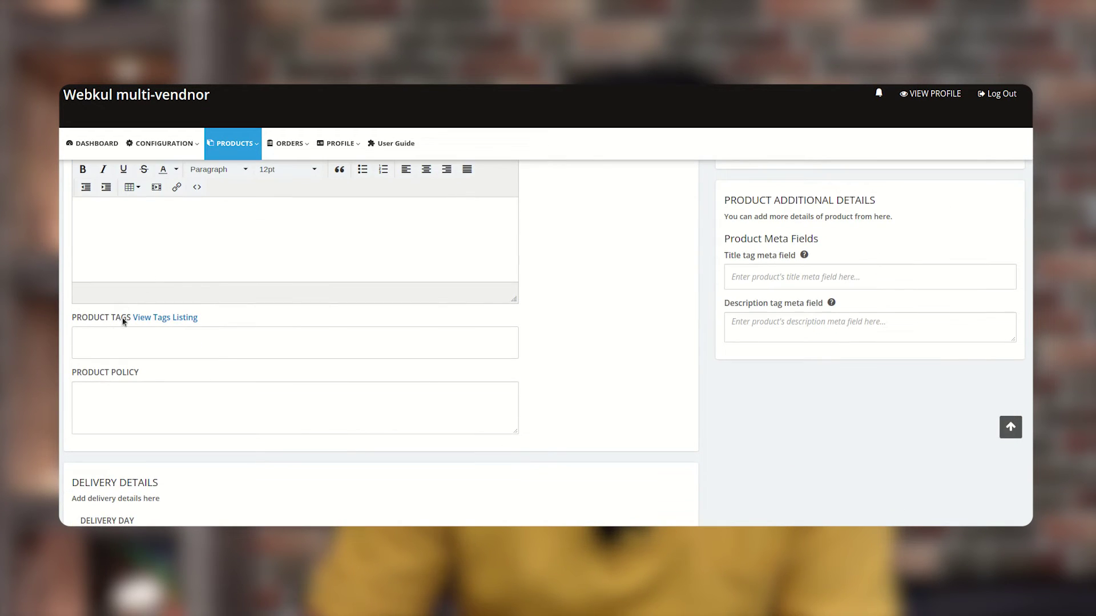
Tag the digital product 'webkul test' and move down to the Price field.
click(113, 337)
click(117, 391)
scroll(126, 366, down, 2)
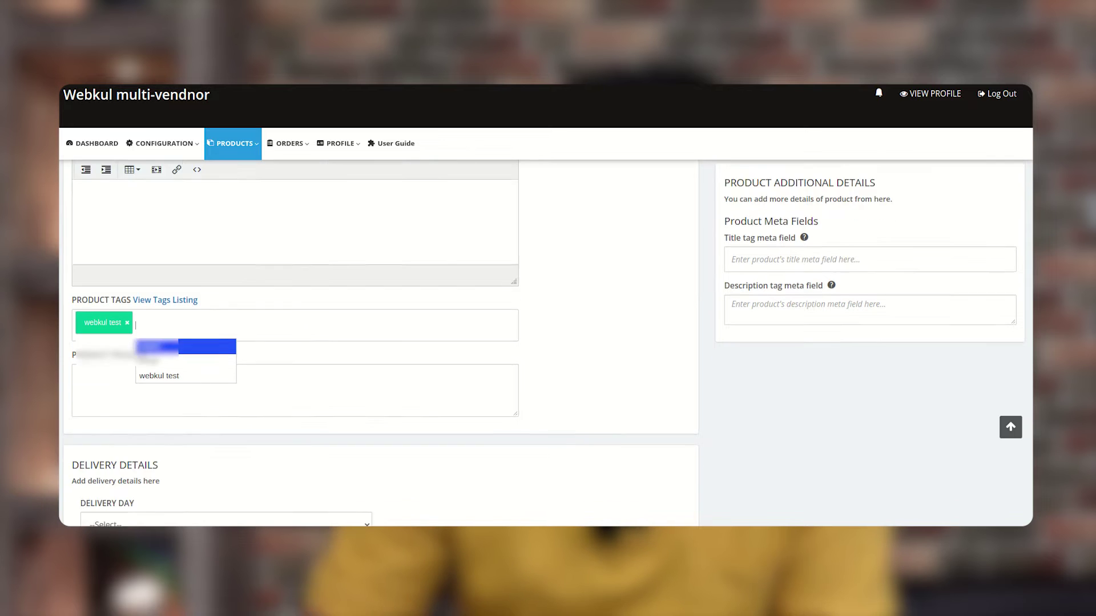
click(121, 361)
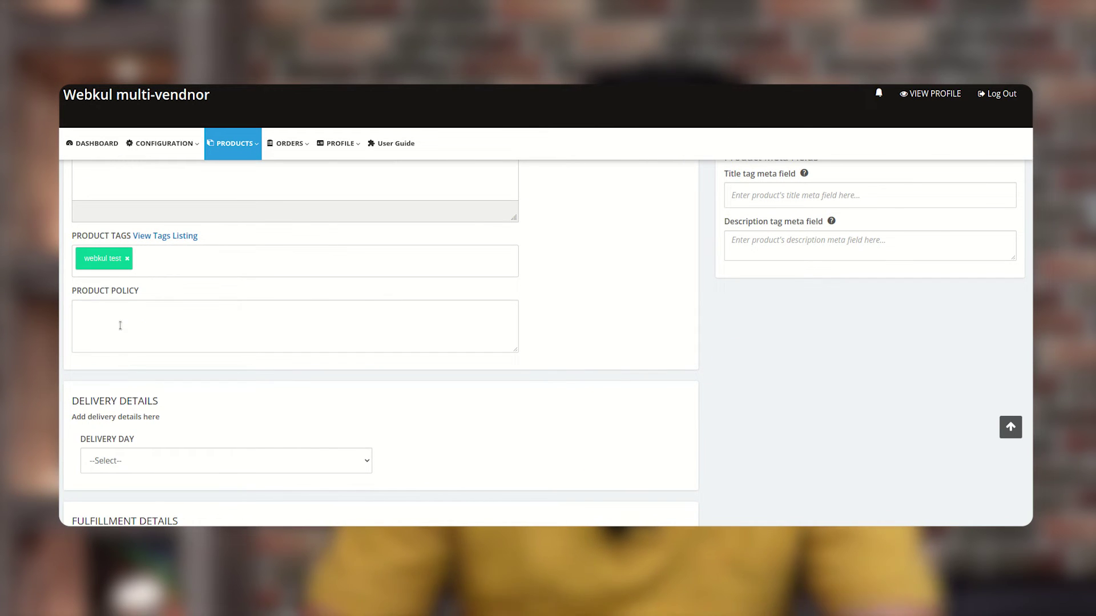
scroll(125, 304, down, 2)
scroll(137, 308, down, 3)
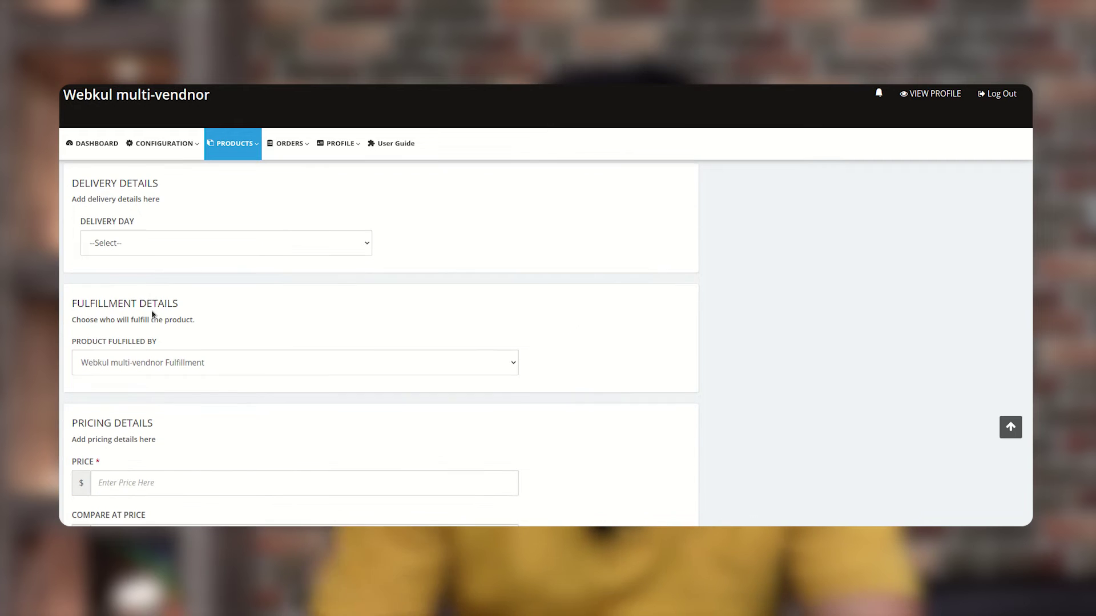
scroll(194, 279, down, 3)
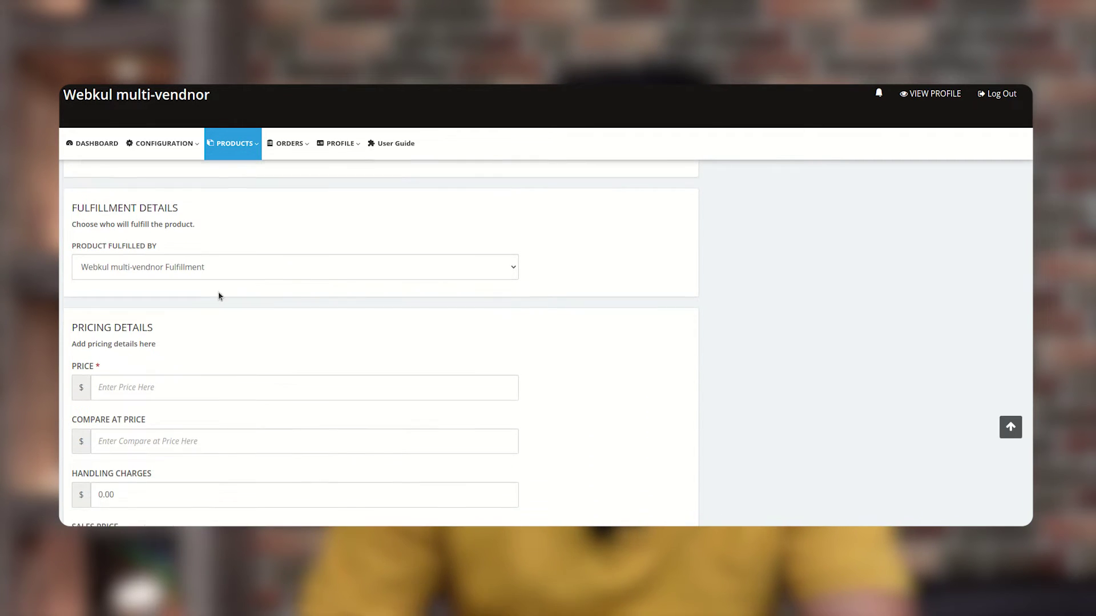
click(149, 318)
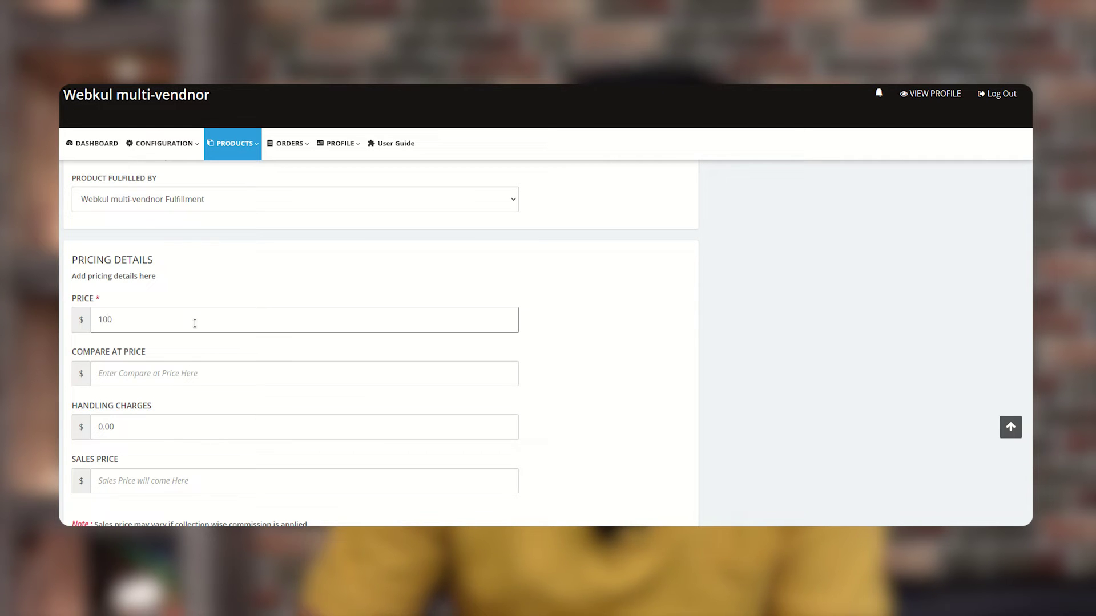
Scroll past the pricing section down to Digital Product Details.
scroll(195, 324, down, 4)
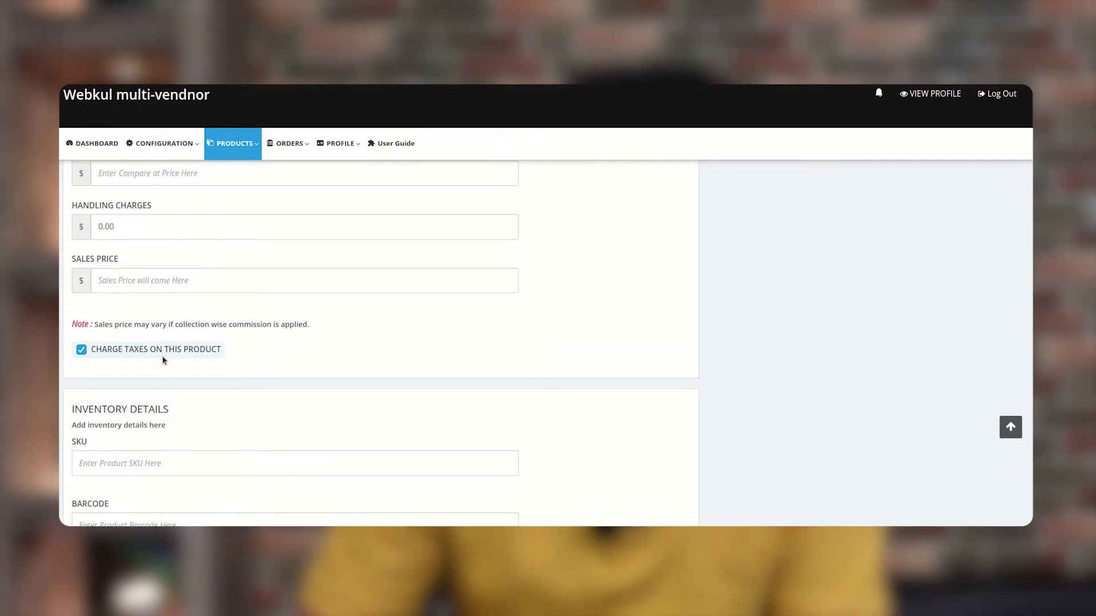
scroll(162, 359, down, 2)
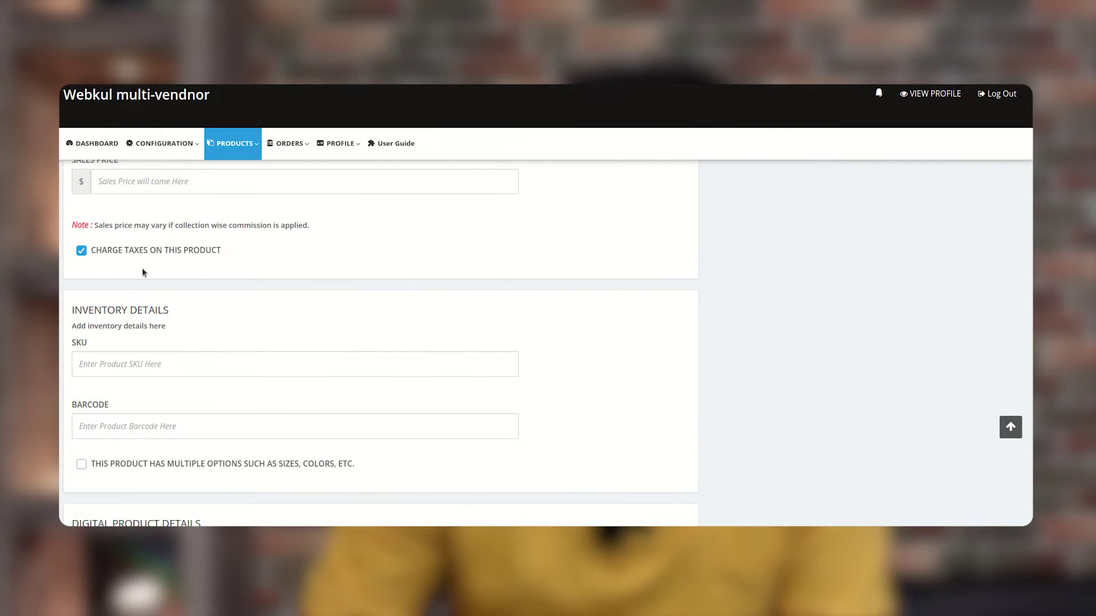
scroll(145, 291, down, 2)
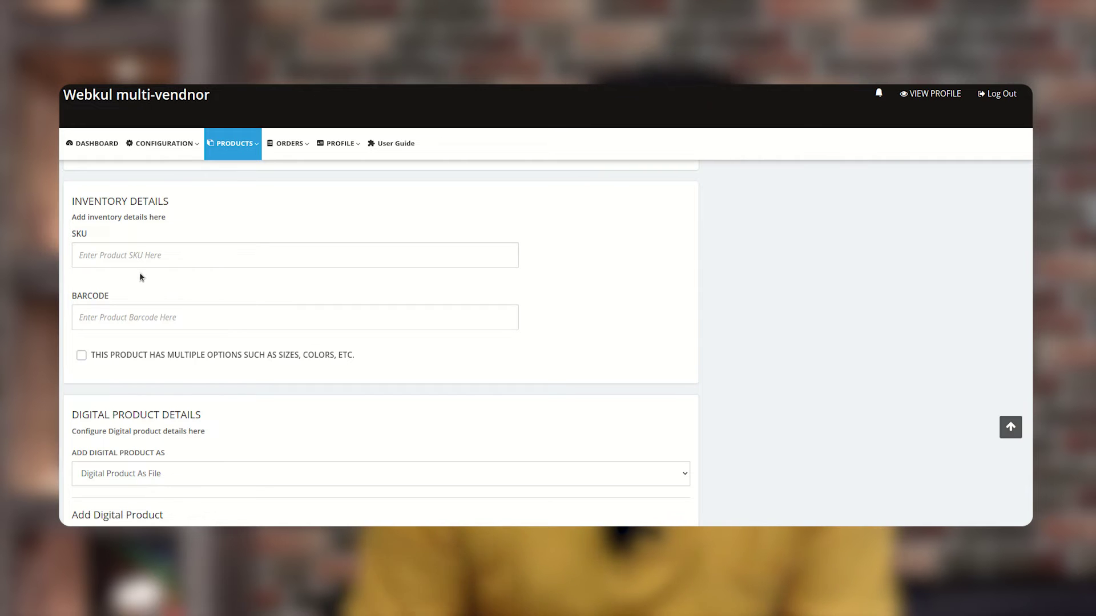
scroll(154, 294, down, 1)
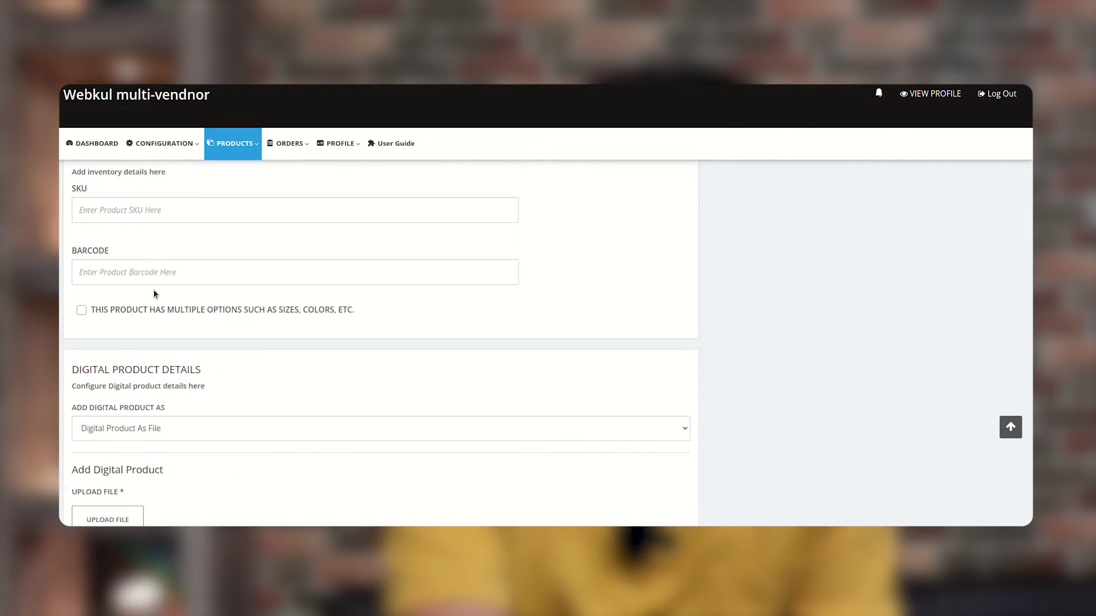
scroll(155, 294, down, 3)
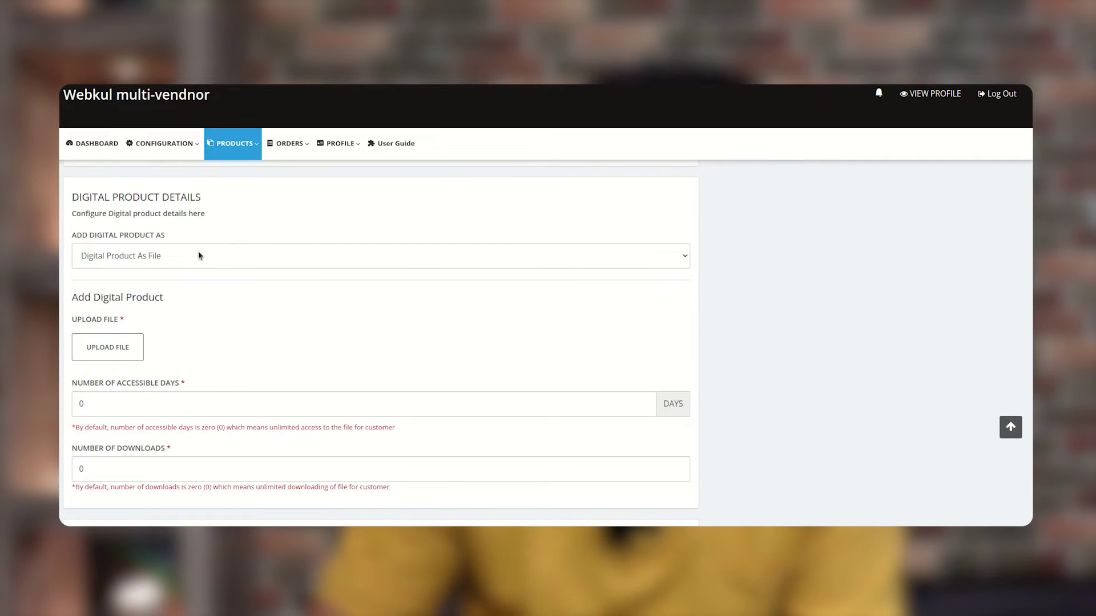
Keep the delivery option set to 'Digital Product As File'.
click(199, 256)
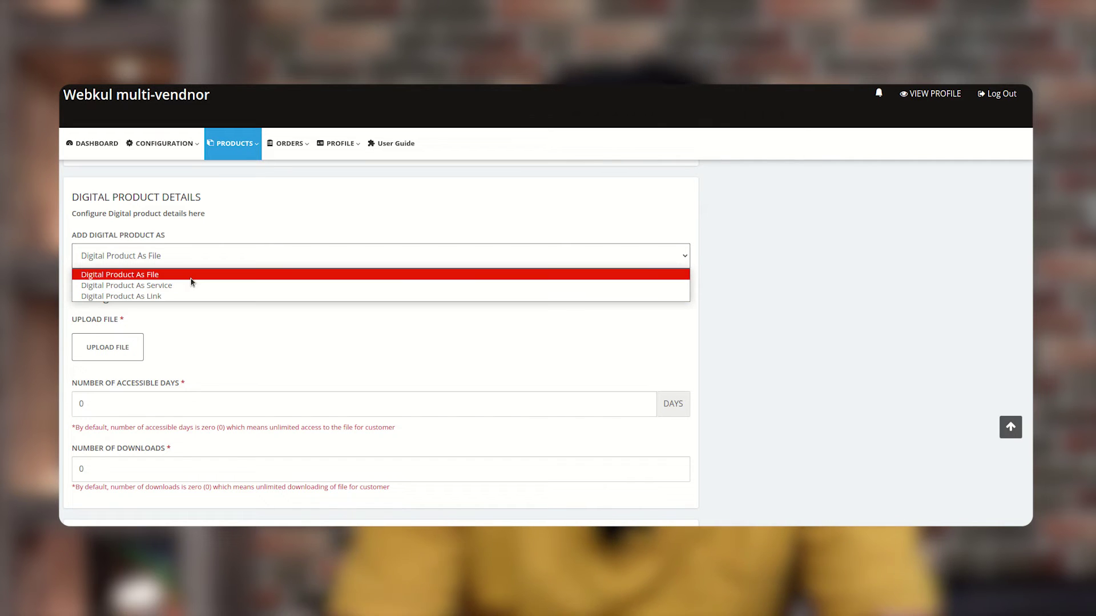
click(218, 330)
click(183, 256)
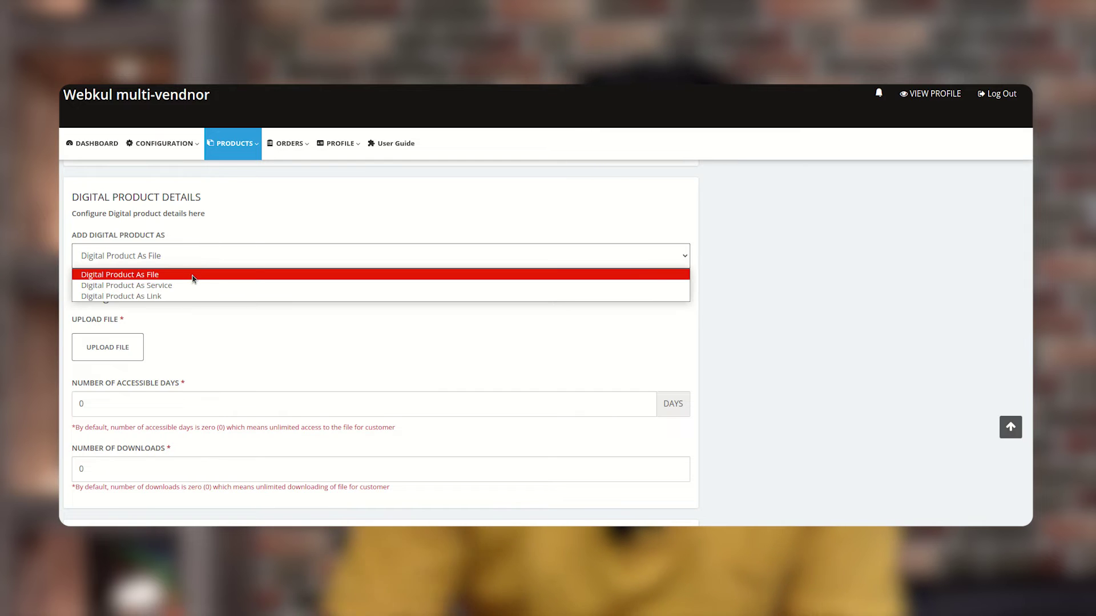
click(193, 276)
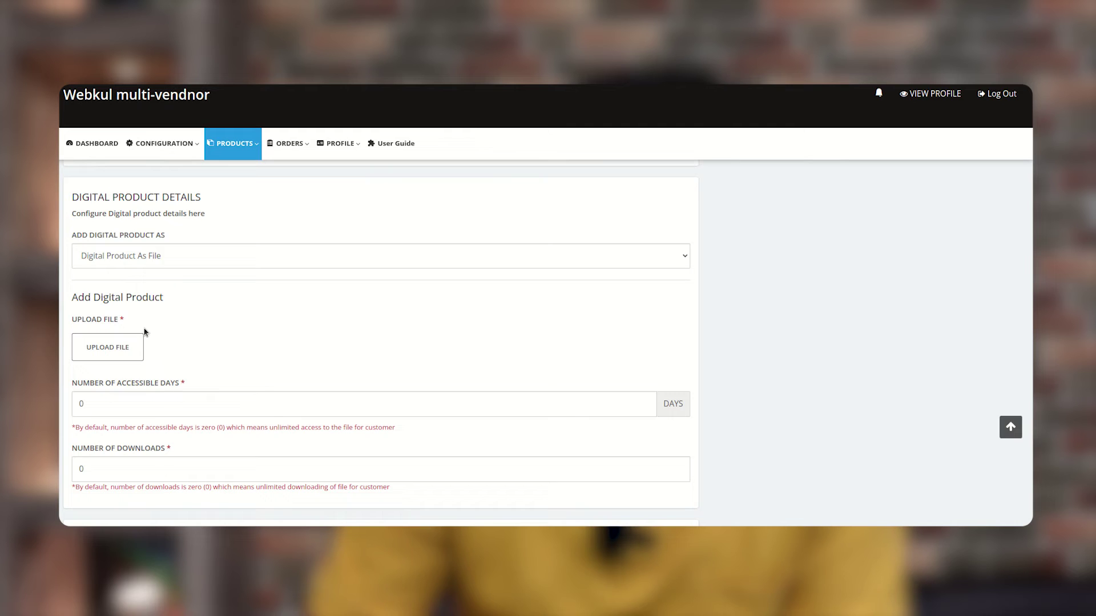
scroll(140, 328, down, 1)
Upload plant-5478164_1920.png from Downloads as the product's file.
click(121, 324)
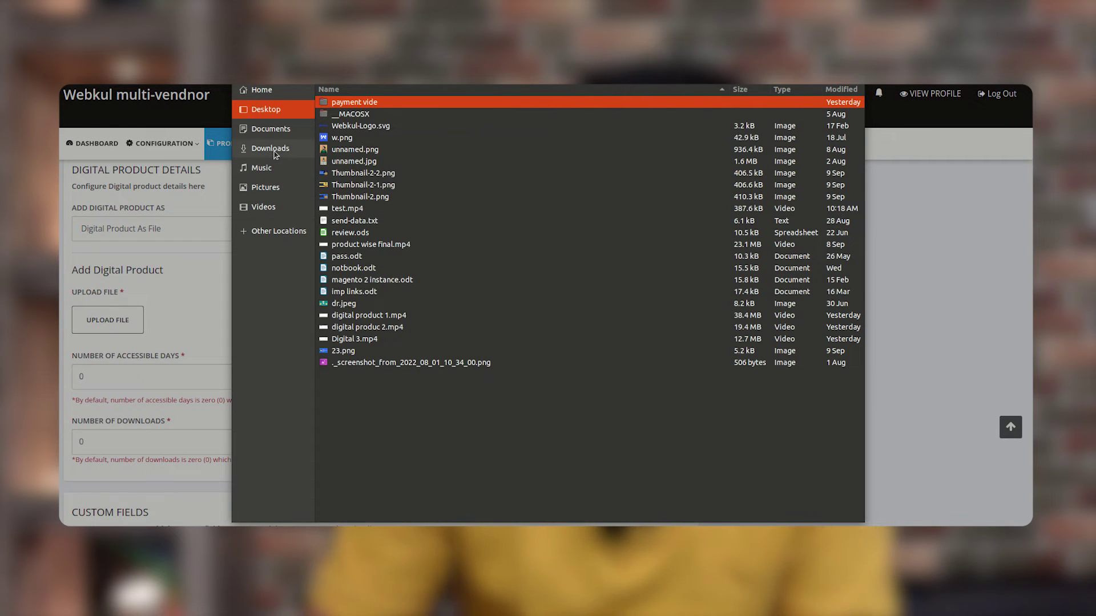
click(272, 150)
text(plant)
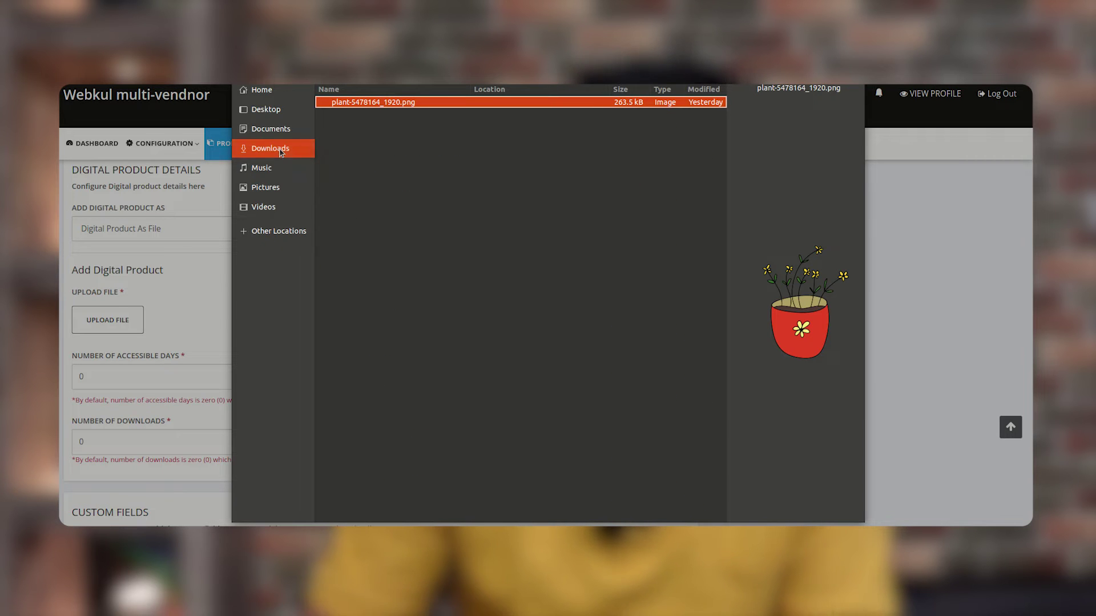
key(Return)
mouse_move(231, 148)
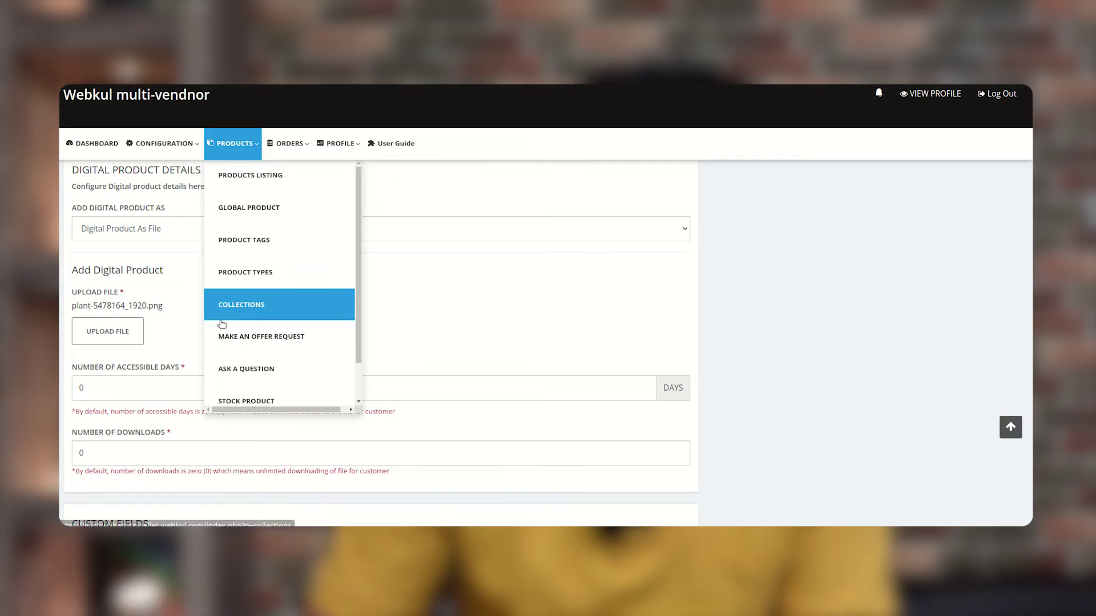
scroll(208, 339, down, 1)
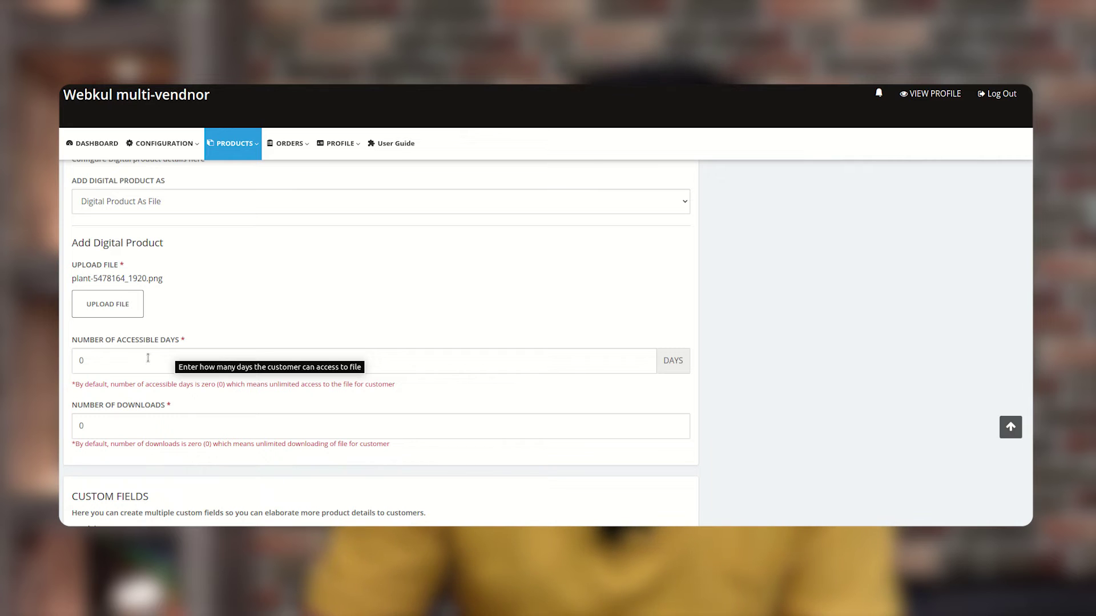
click(101, 358)
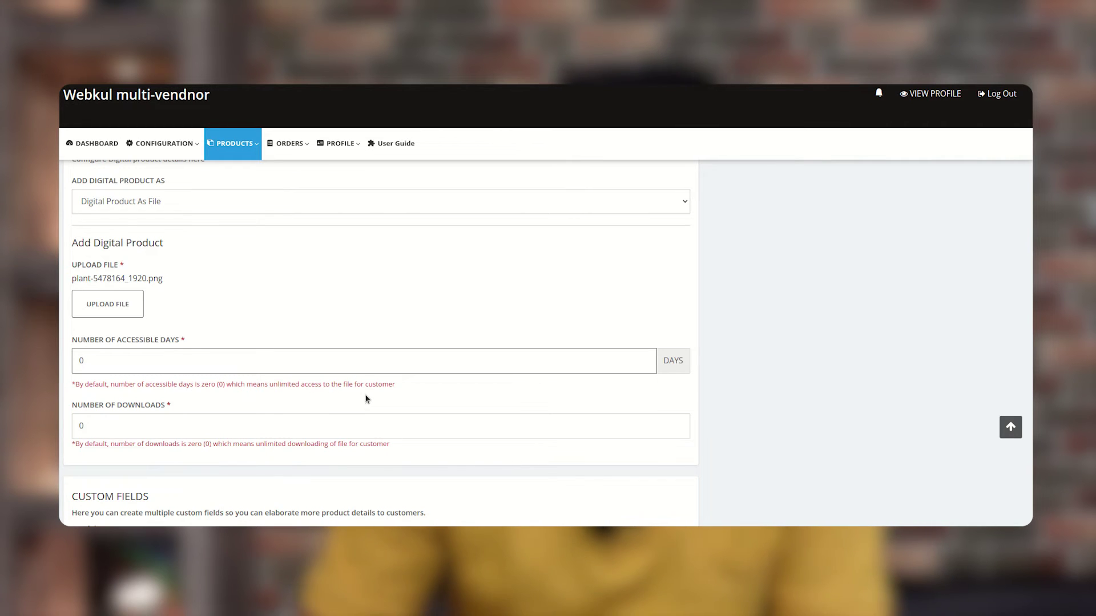
scroll(240, 377, down, 1)
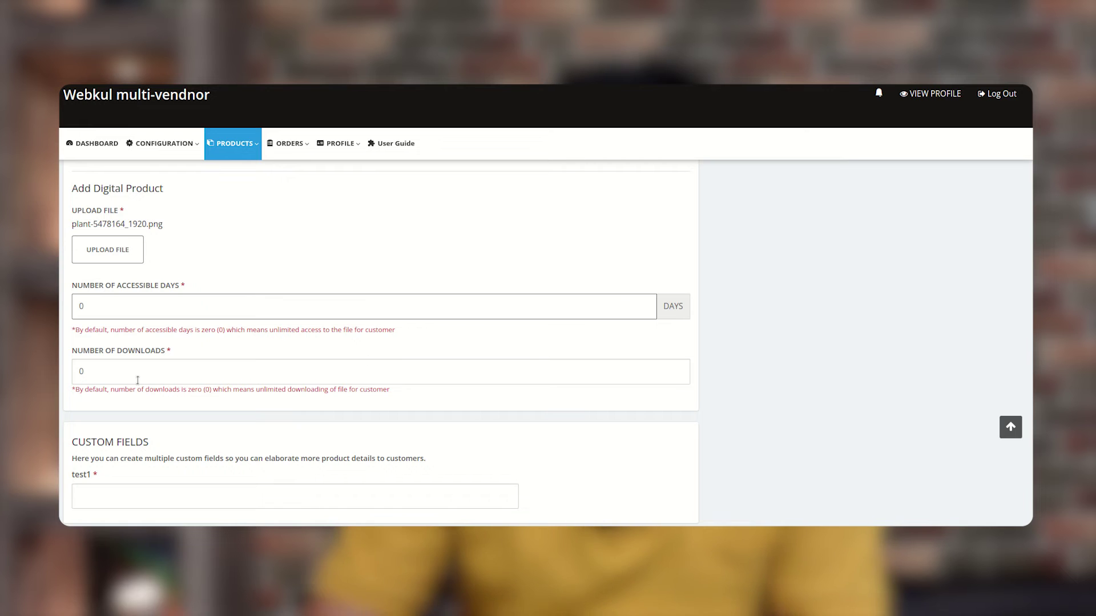
click(164, 372)
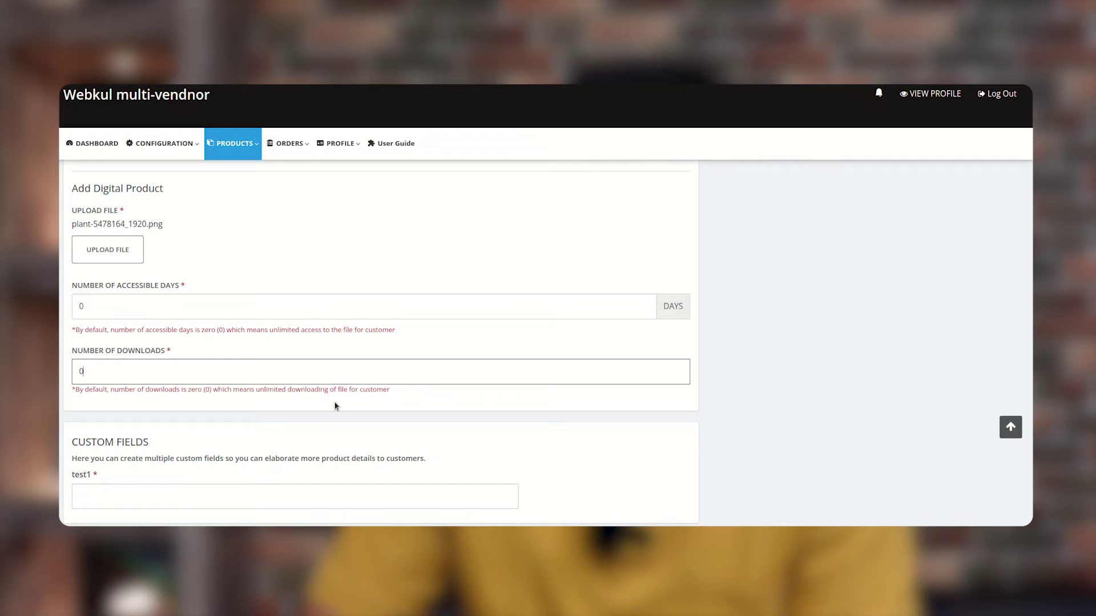
scroll(376, 389, down, 2)
Enter 'Webkul' in the test1 custom field, fixing a typo, and save the Digital product with Save Changes.
click(169, 358)
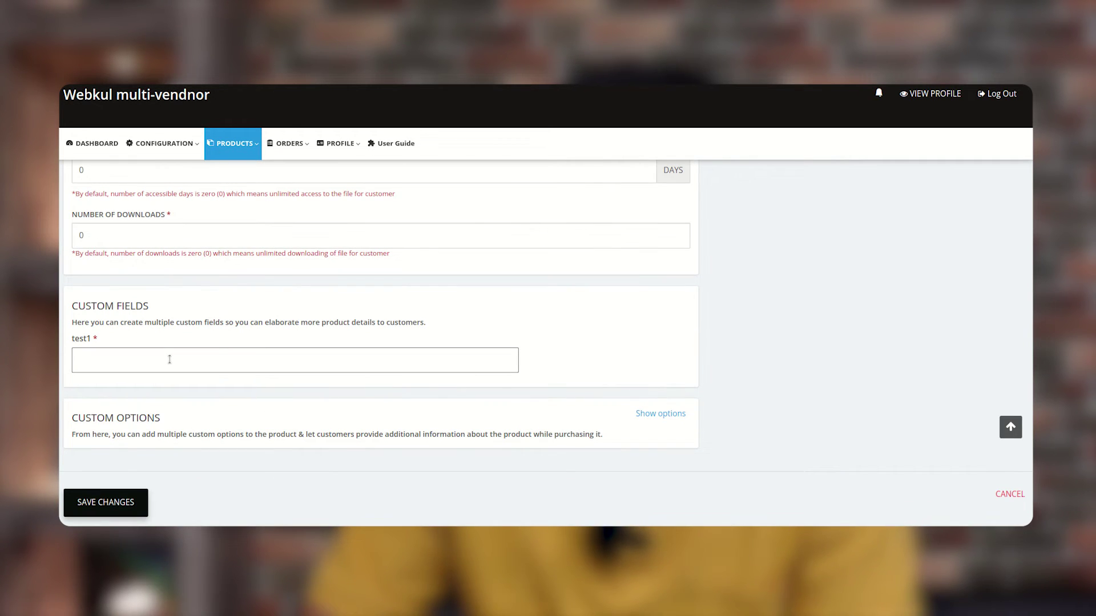
text(Webkul)
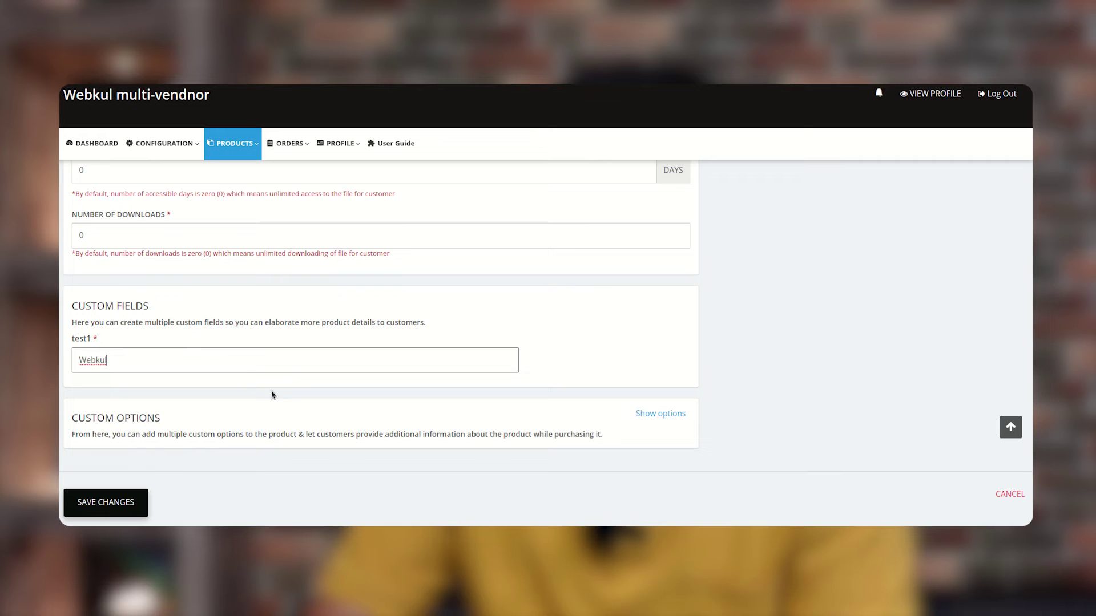
scroll(256, 437, down, 1)
click(134, 474)
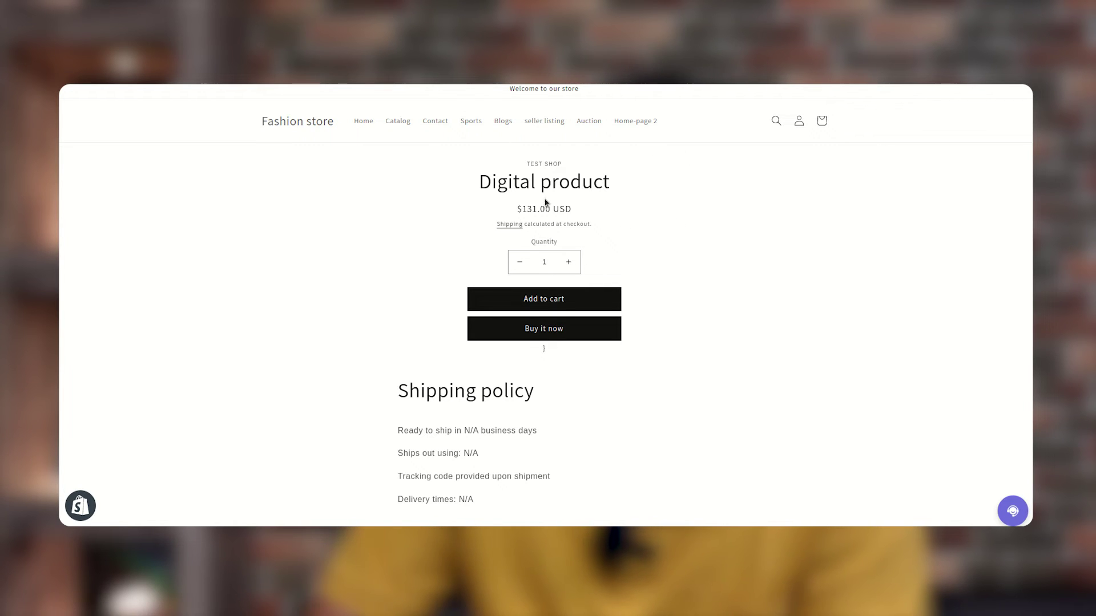
Review the storefront page for Digital product at $131.00 USD, then return to its Edit Product tab.
scroll(599, 203, down, 1)
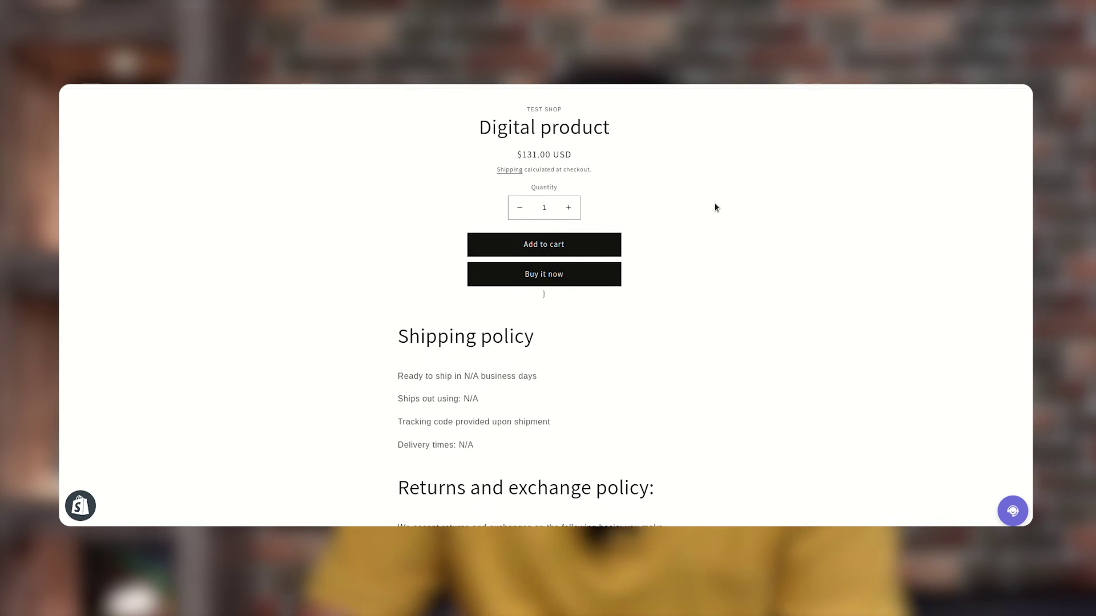
scroll(704, 230, up, 1)
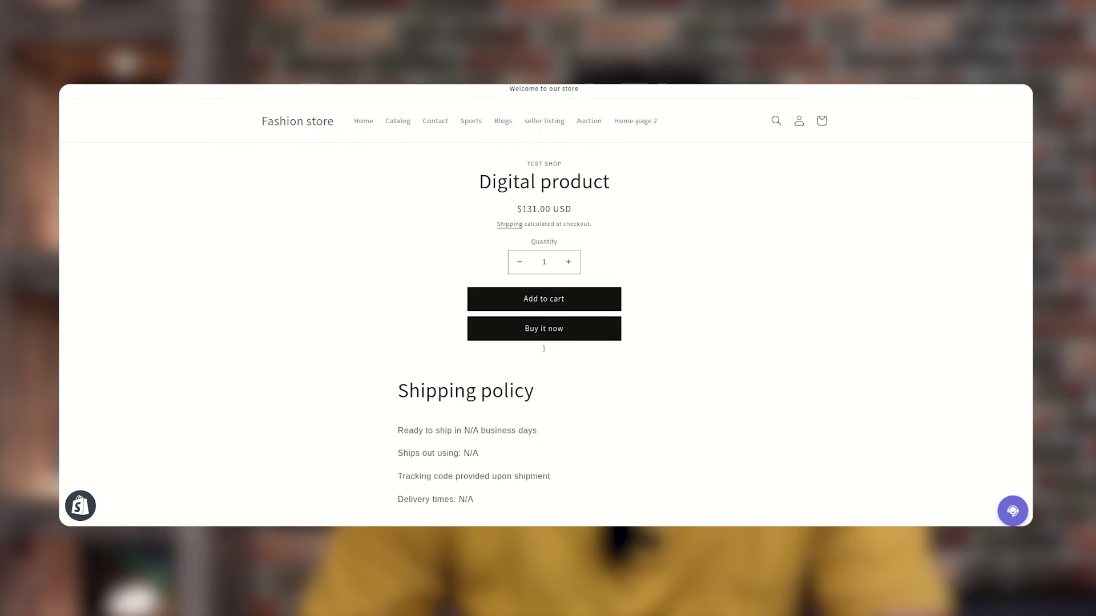
key(ctrl+Tab)
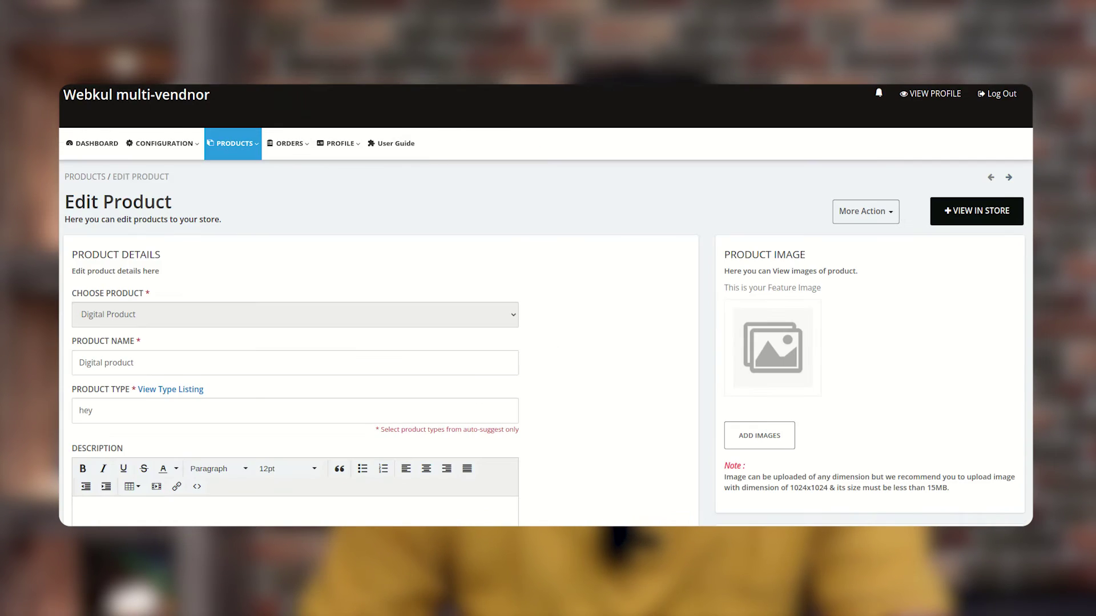
Go to Products Listing from the PRODUCTS menu.
click(234, 143)
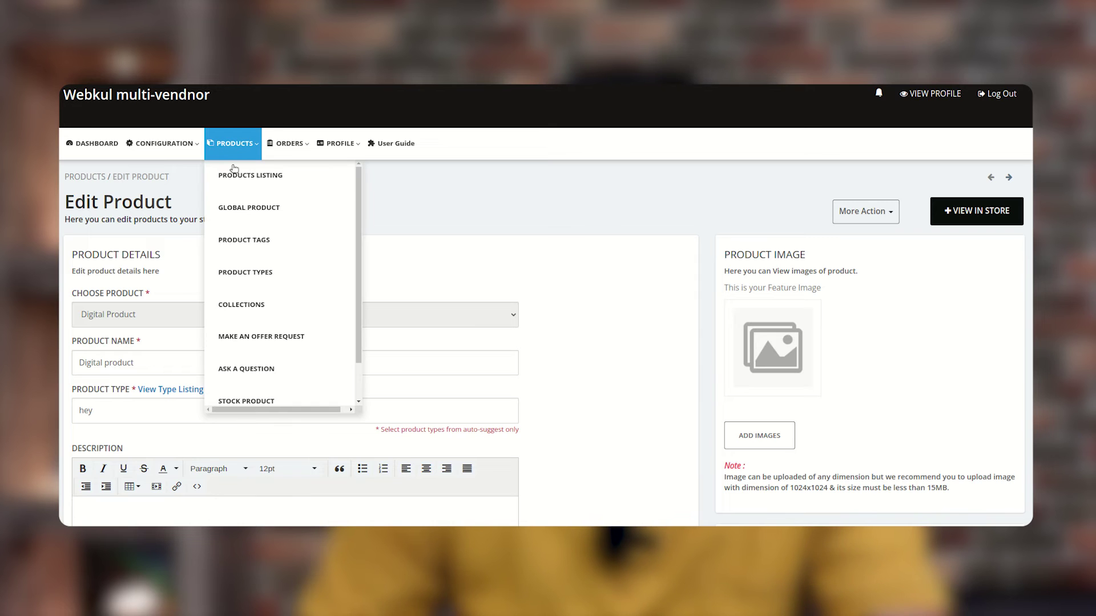
click(234, 143)
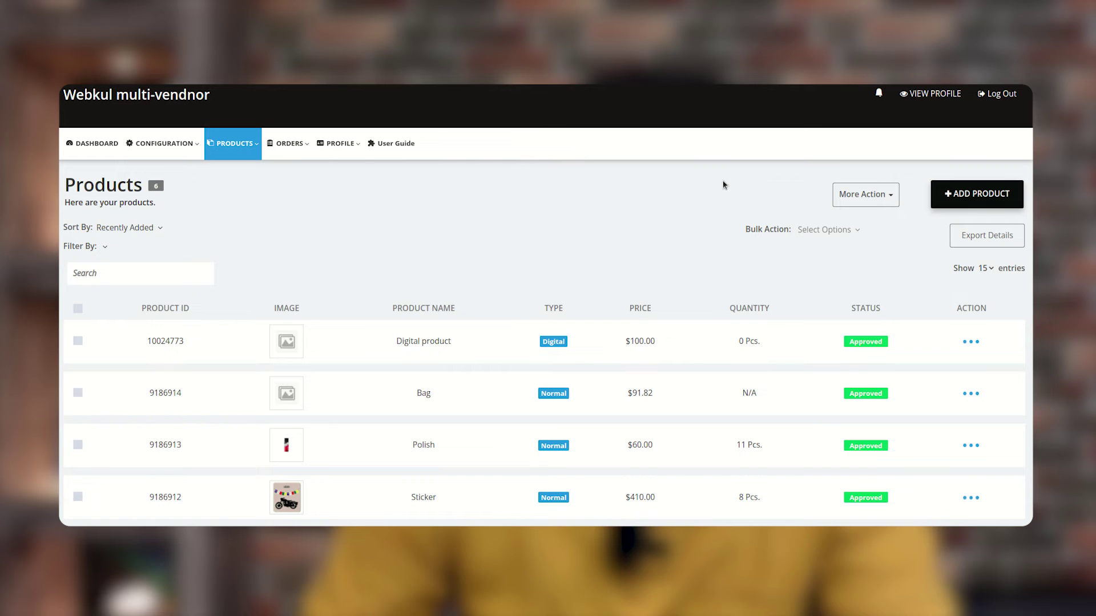
Start a new product of kind Digital Product and enter 'Digital' as its name.
click(958, 197)
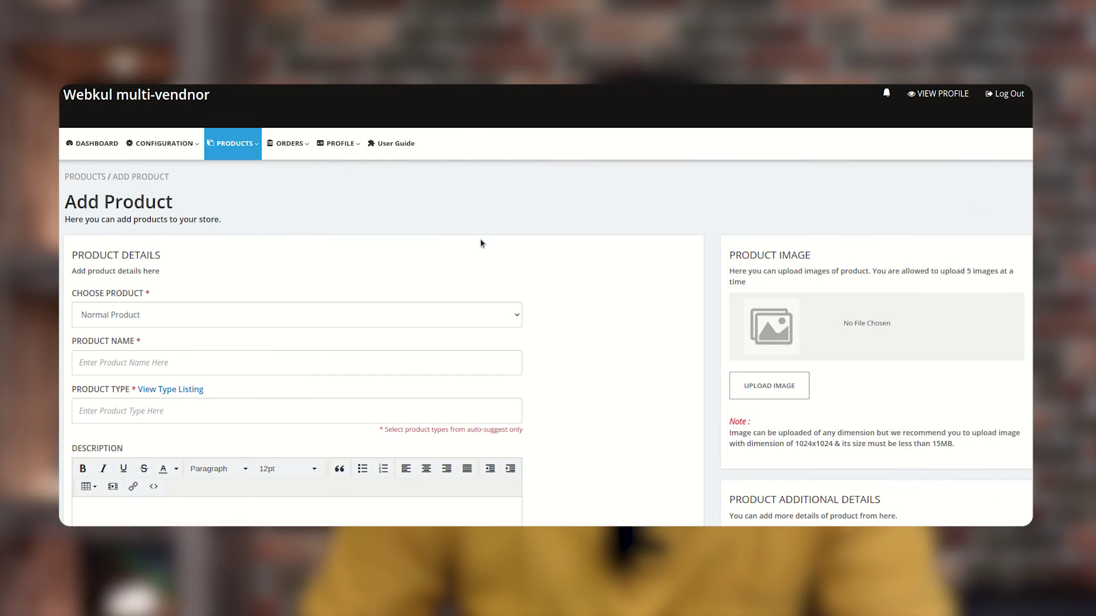
scroll(437, 224, down, 2)
click(399, 260)
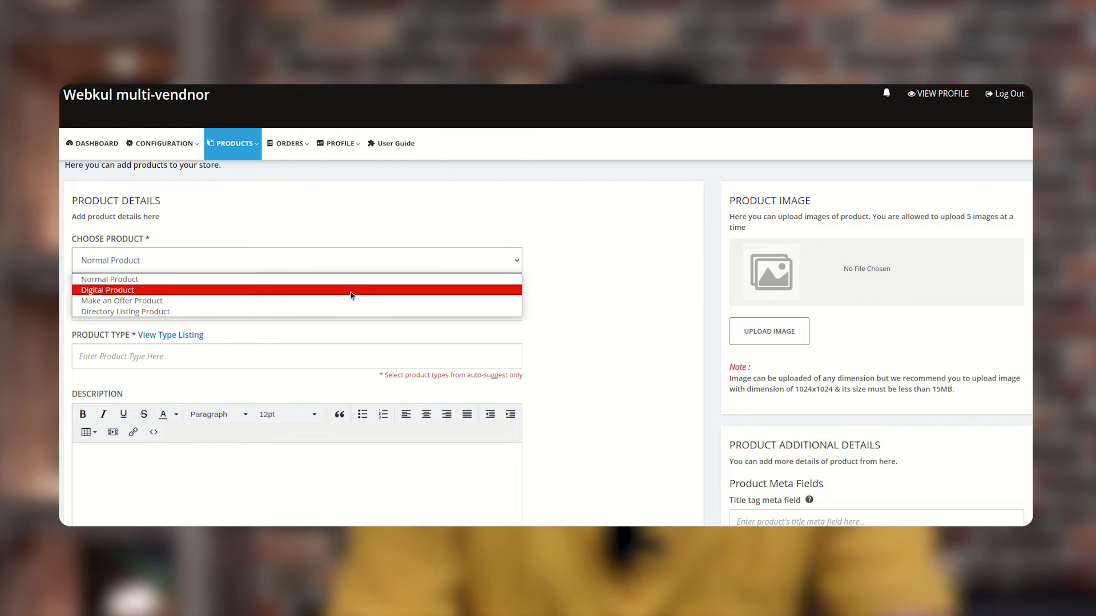
click(350, 287)
scroll(341, 293, down, 1)
click(277, 278)
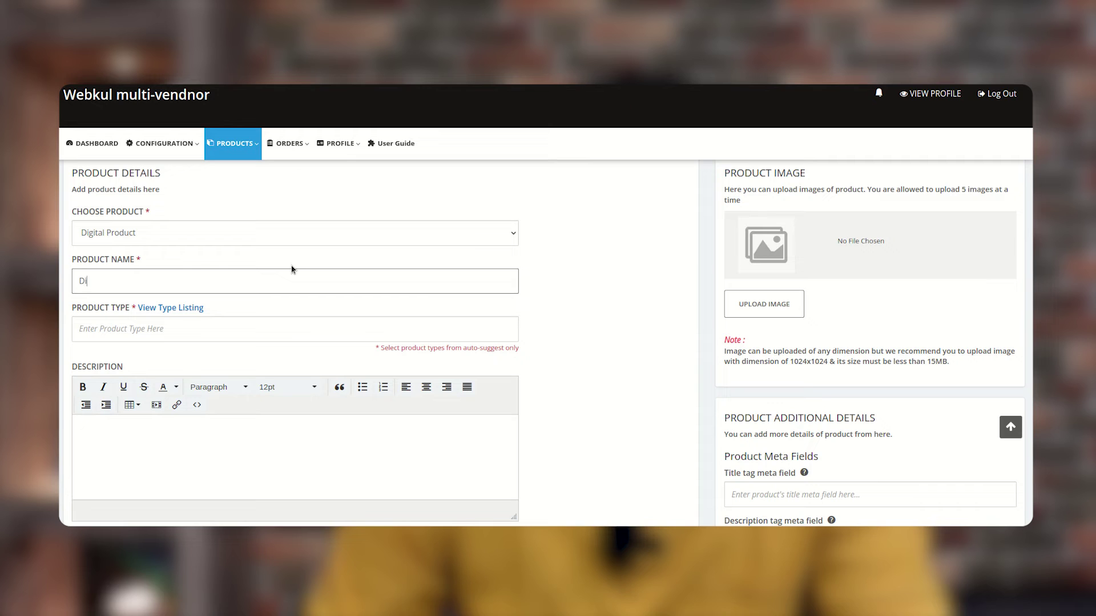
text(Digital link)
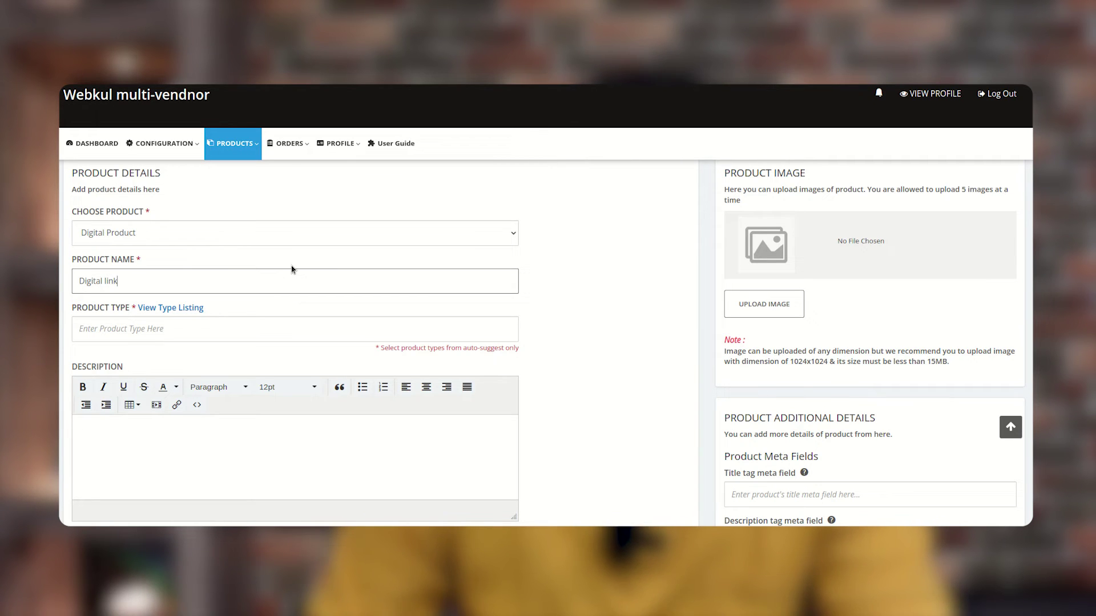
Set the product type to hey and add the webkul test tag.
scroll(306, 294, down, 2)
click(230, 249)
click(206, 269)
scroll(203, 268, down, 3)
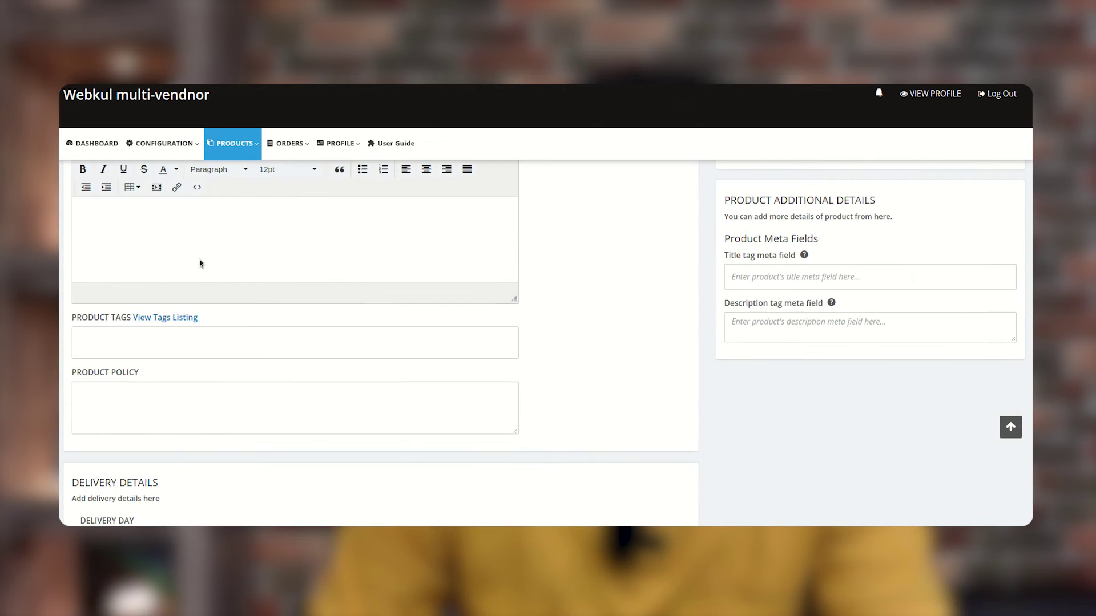
scroll(154, 283, up, 2)
scroll(171, 282, down, 2)
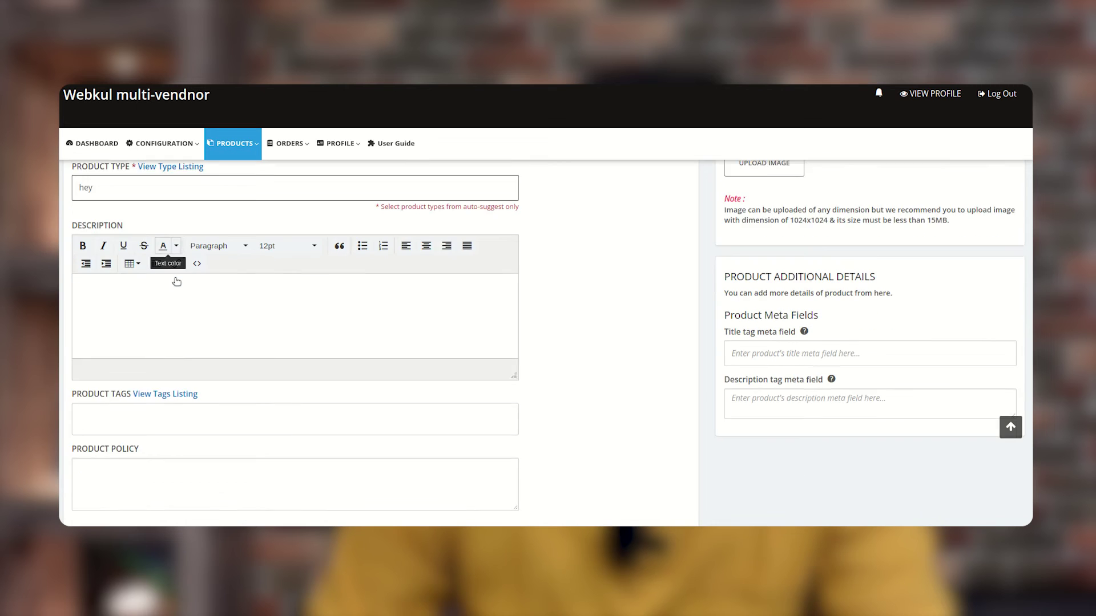
click(85, 337)
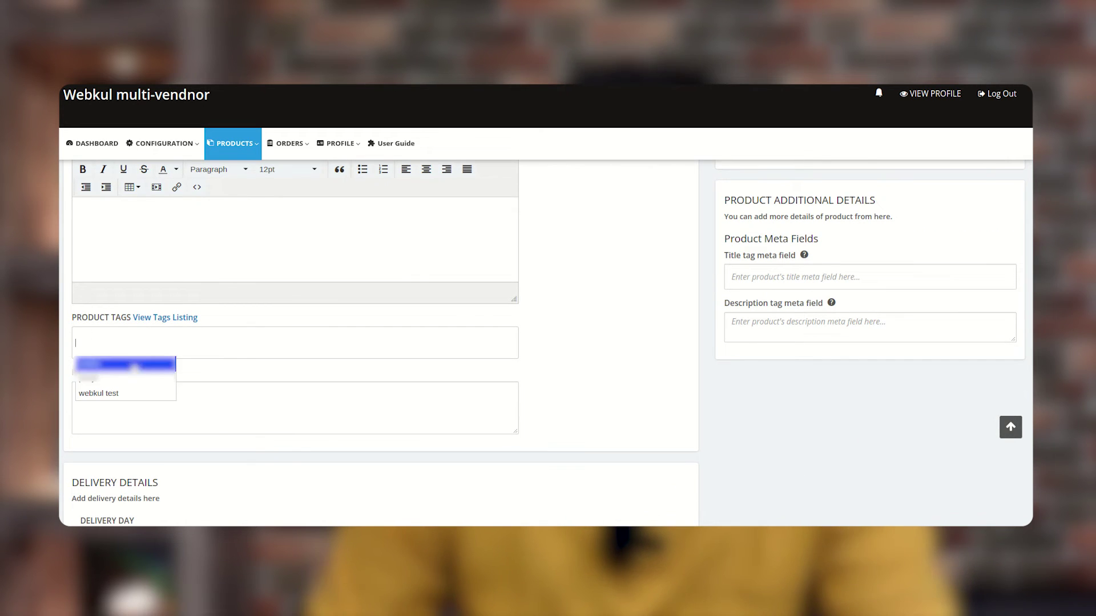
click(117, 394)
Enter a price of 100 under Pricing Details.
scroll(154, 365, down, 3)
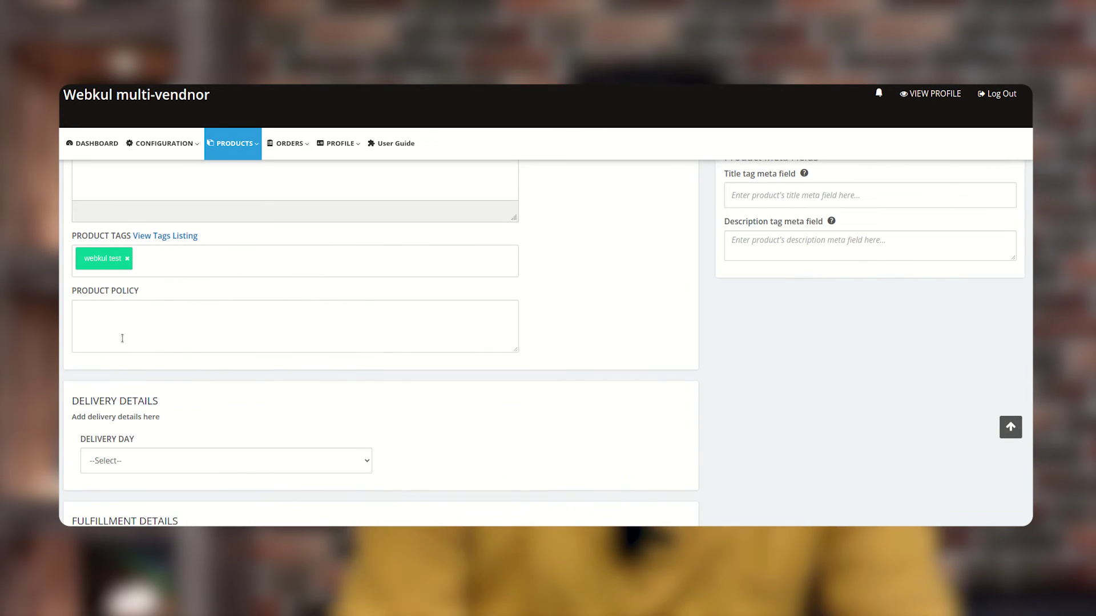
scroll(201, 324, down, 3)
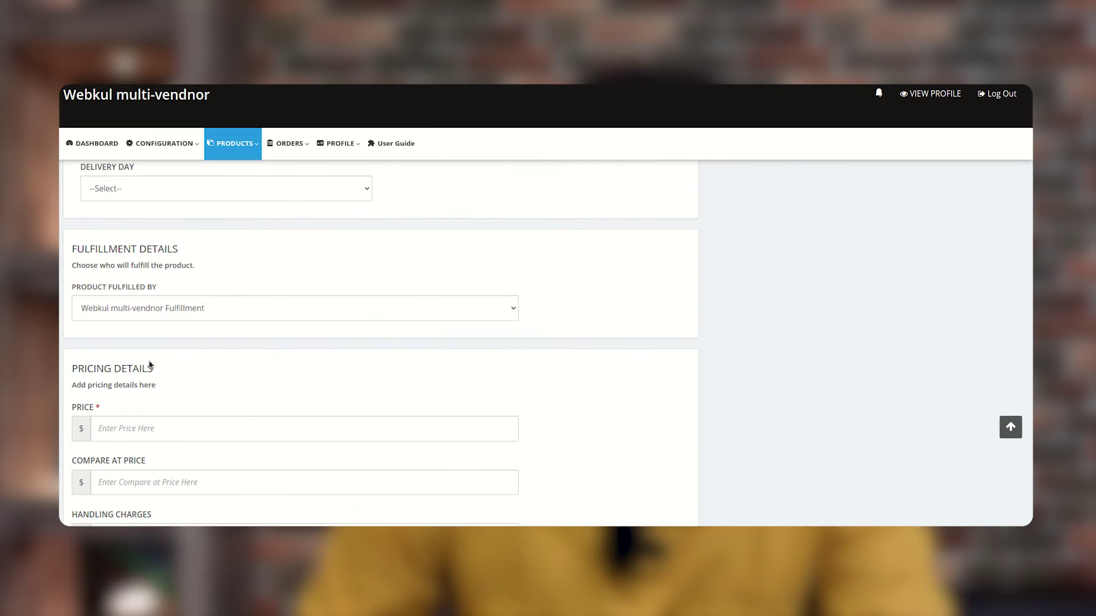
scroll(199, 346, down, 2)
click(166, 323)
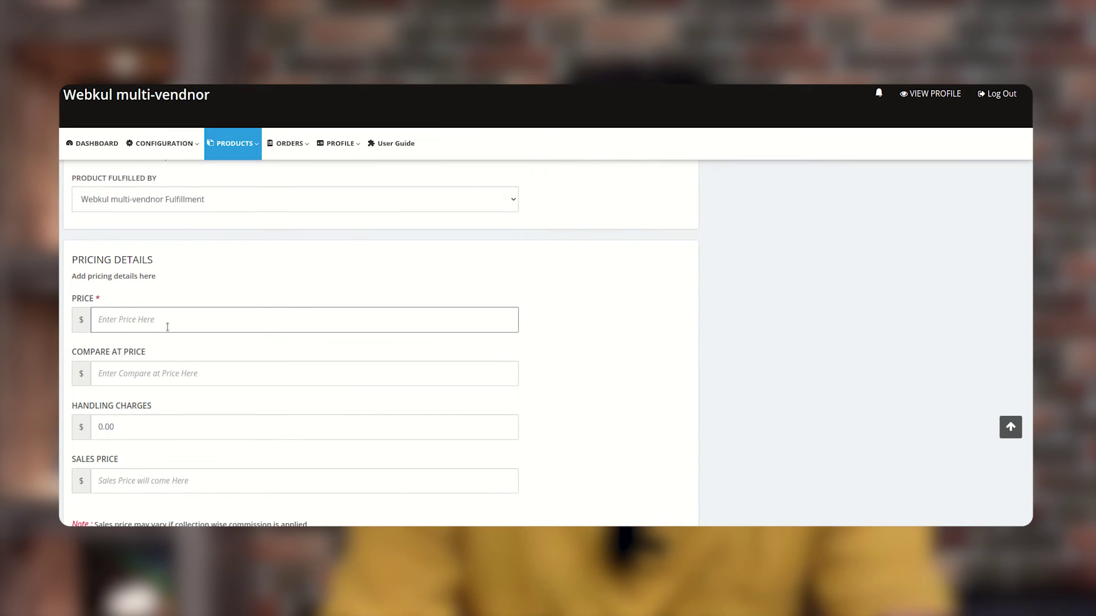
text(100)
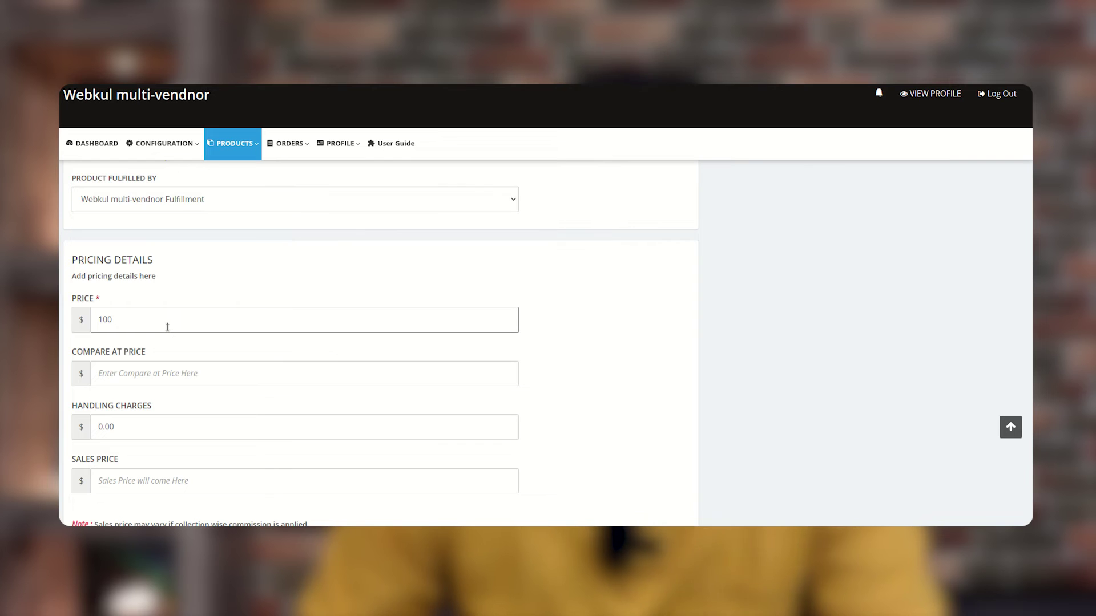
scroll(217, 365, down, 6)
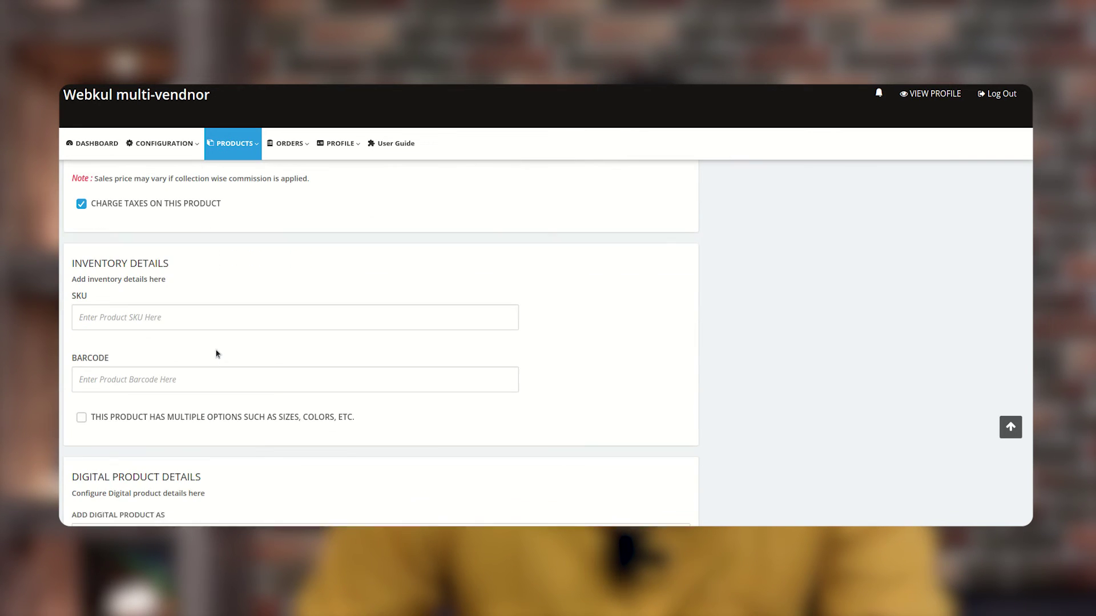
scroll(171, 366, down, 2)
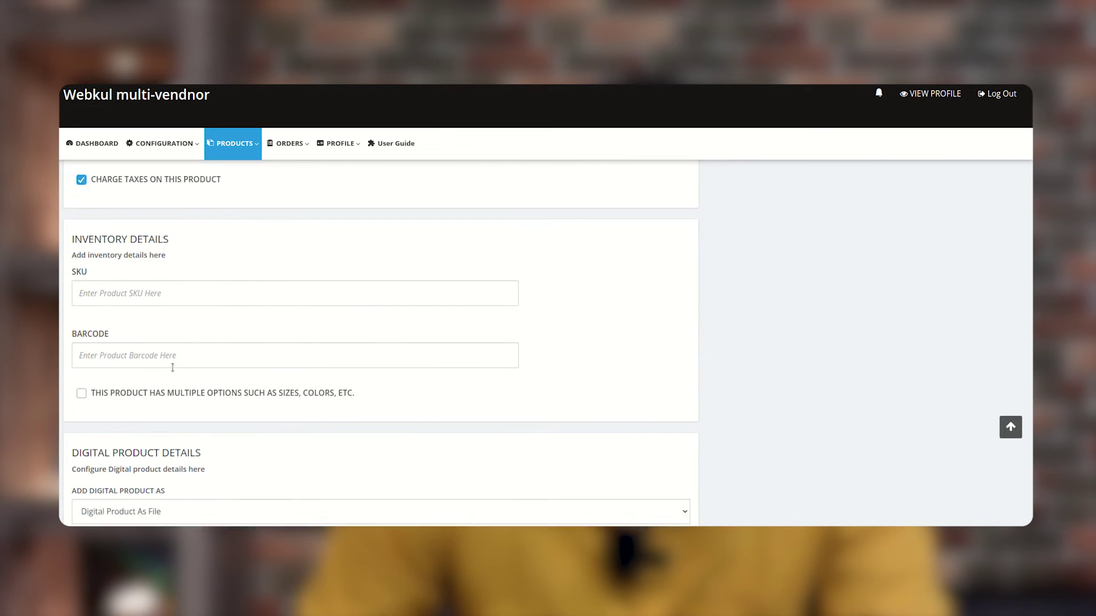
scroll(189, 379, down, 1)
Set Add Digital Product As to 'Digital Product As Link' and paste the youtu.be URL into File Link.
click(227, 371)
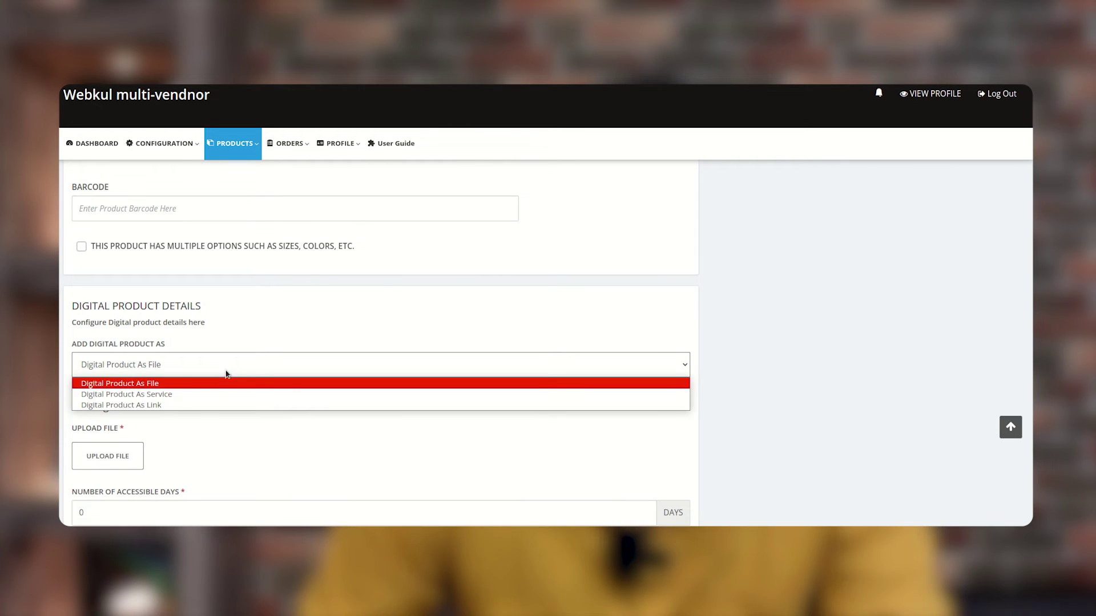
click(201, 406)
scroll(191, 392, down, 1)
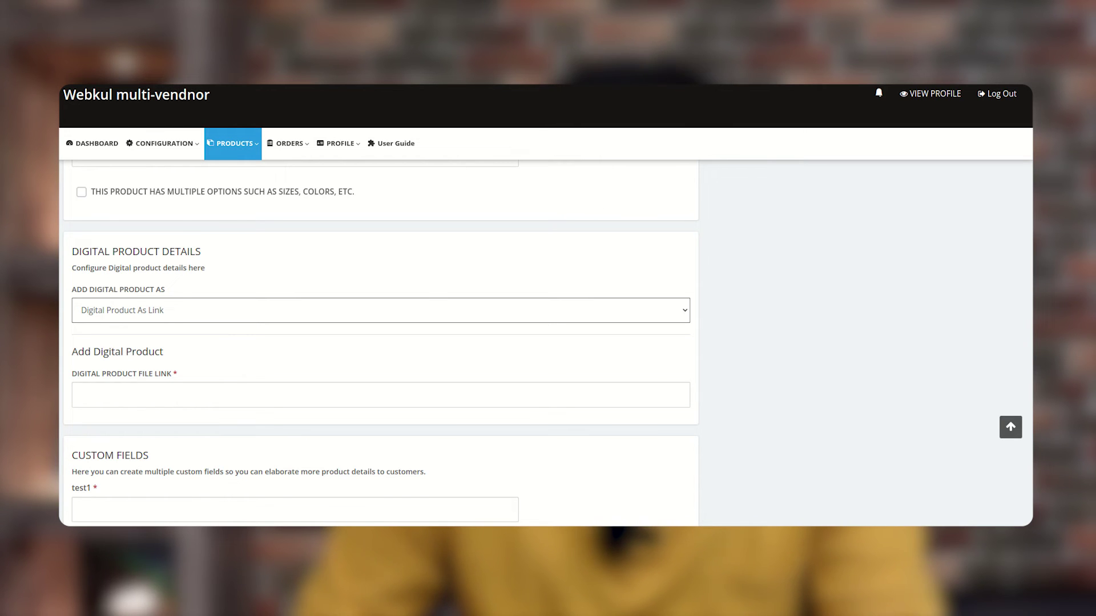
click(176, 395)
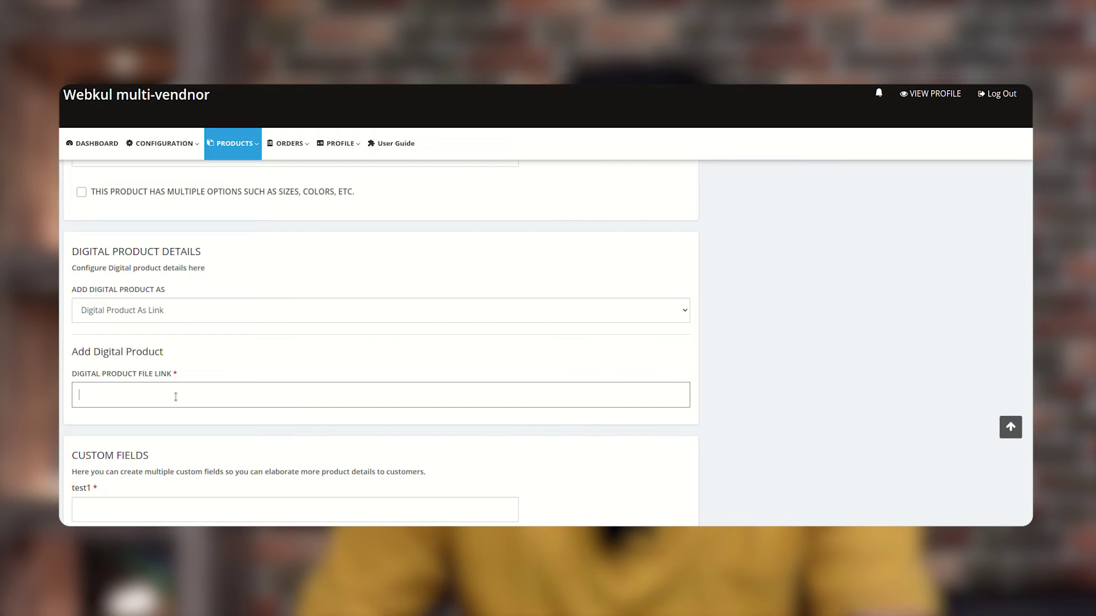
text(https://youtu.be/ljiEjswPnNE)
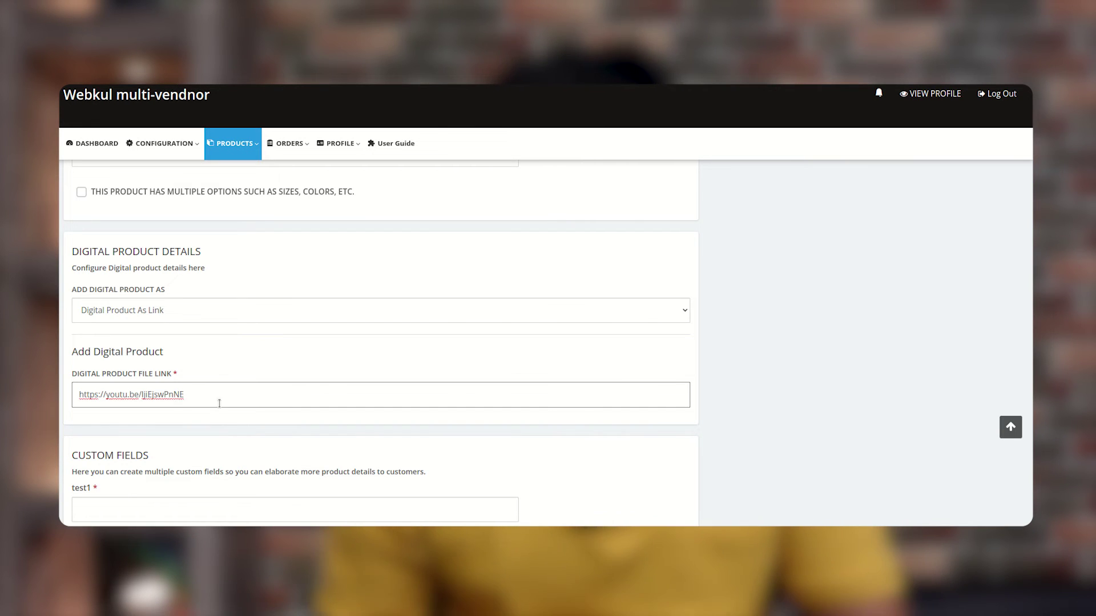
Fill test1 with 'webkul' and save the Digital link product.
scroll(288, 462, down, 2)
scroll(288, 463, down, 1)
click(221, 400)
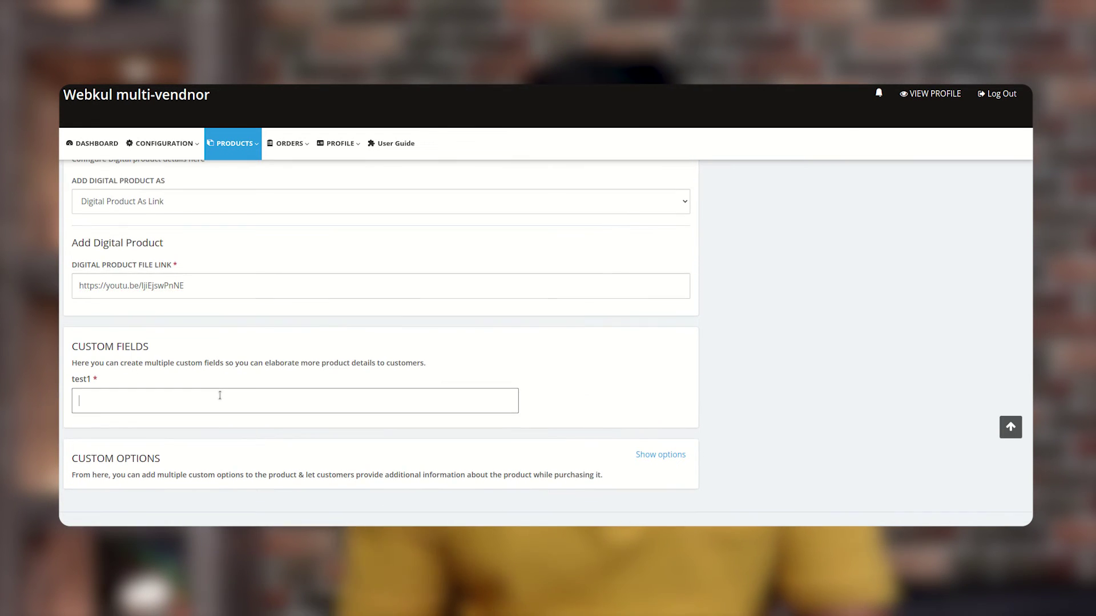
text(Wwebkul)
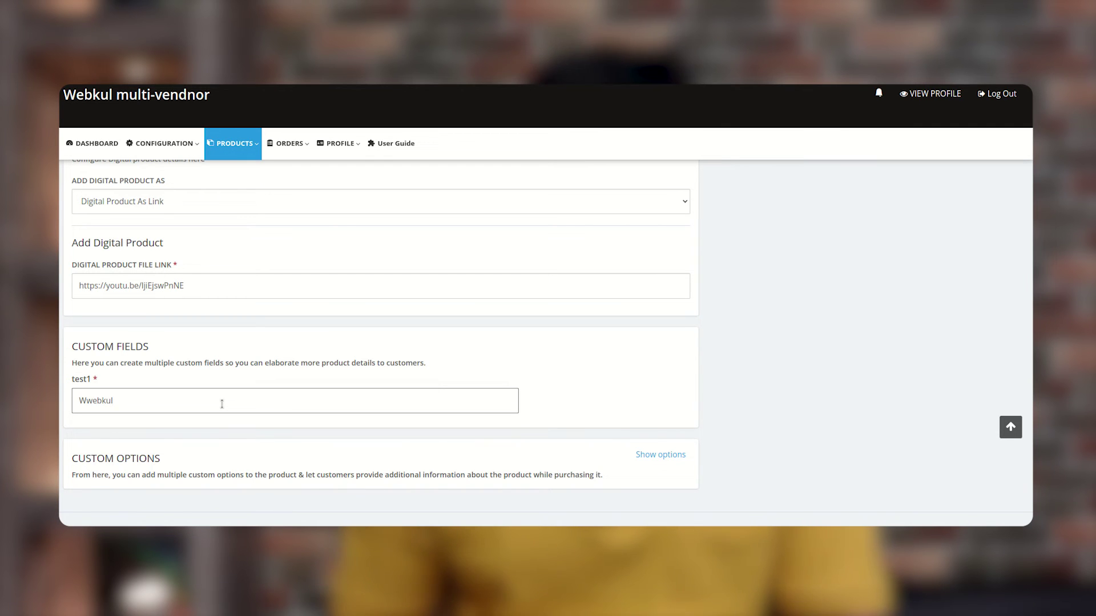
key(Left)
key(Left)
key(Left)
key(Left)
key(Left)
key(Left)
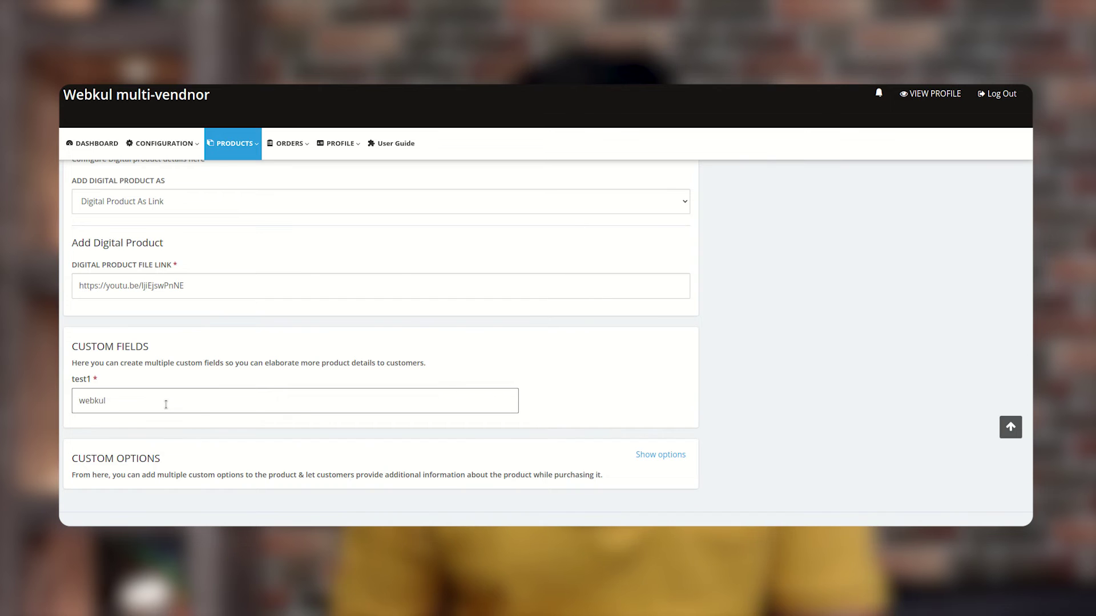
key(BackSpace)
scroll(247, 420, down, 1)
scroll(247, 419, down, 1)
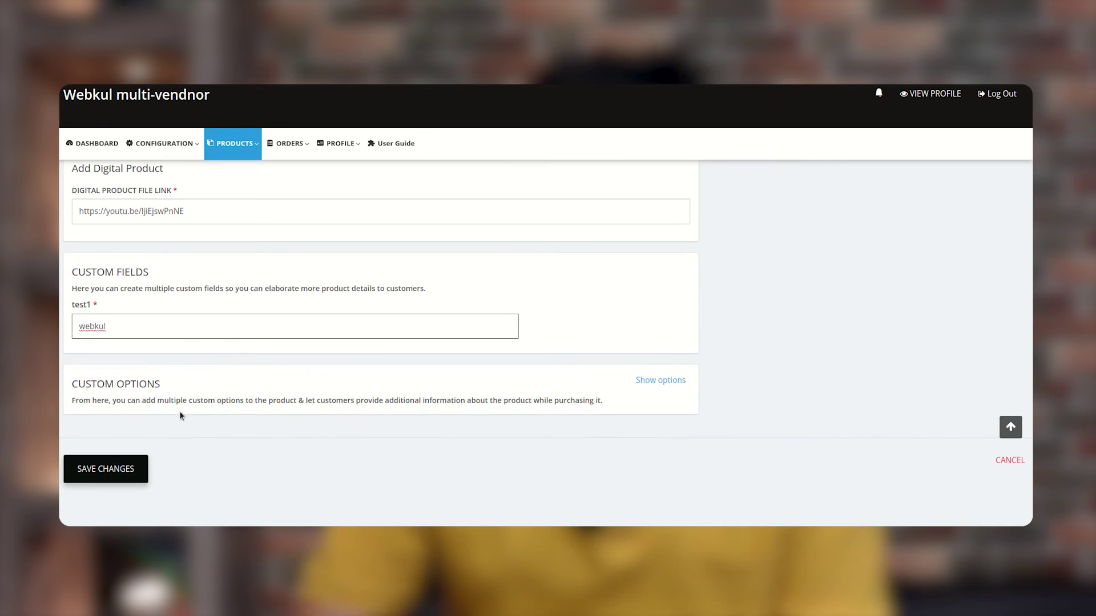
click(117, 468)
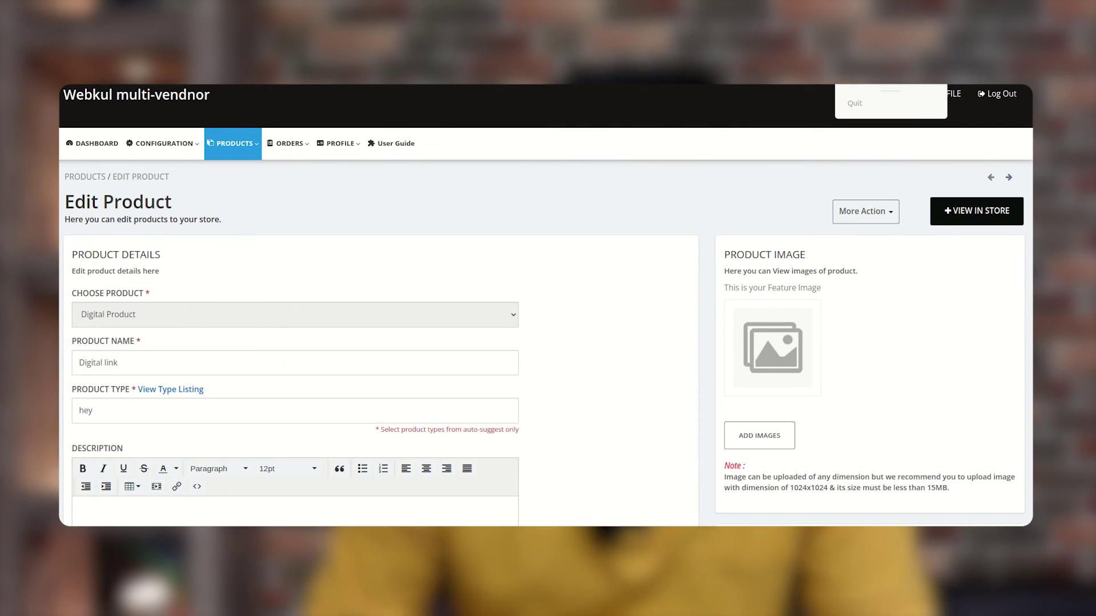
Bring up the Products menu's page list in the top navigation.
click(233, 143)
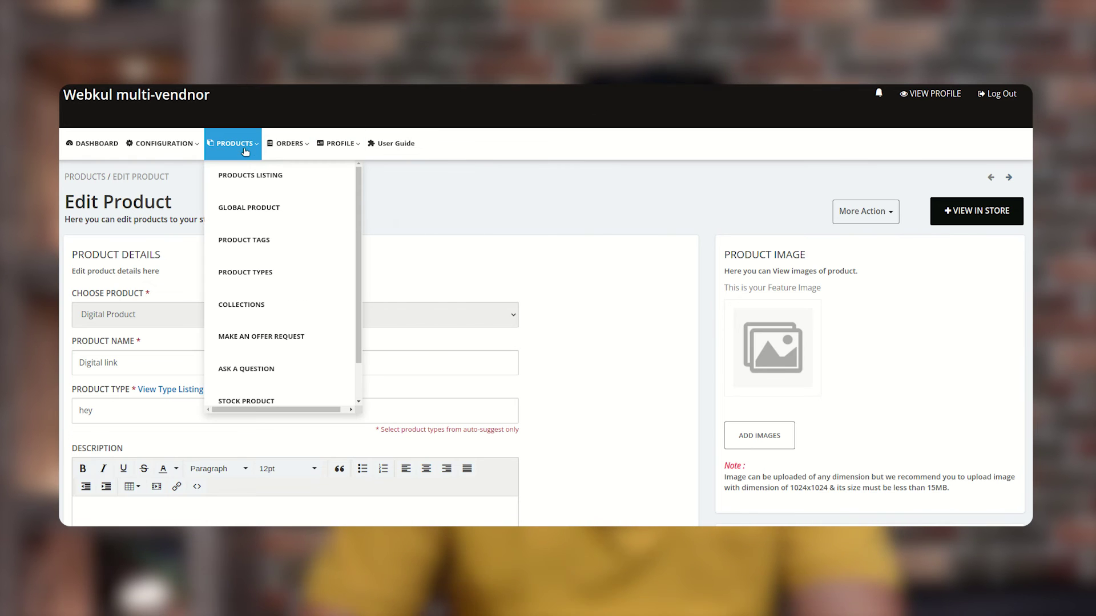
From Products Listing, add a new product with Choose Product set to Digital Product.
click(251, 182)
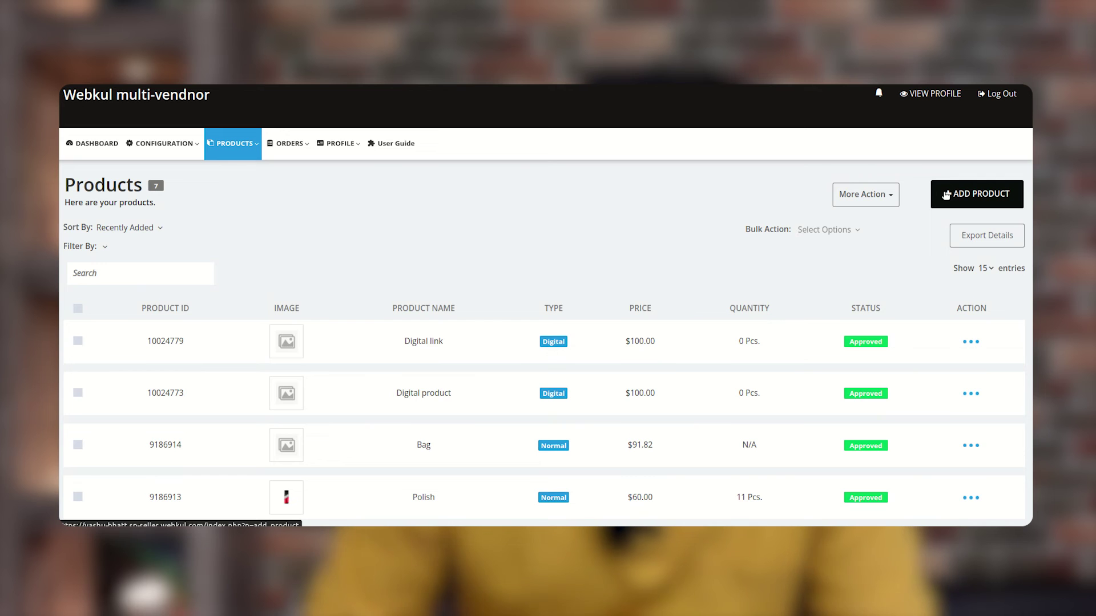
click(927, 196)
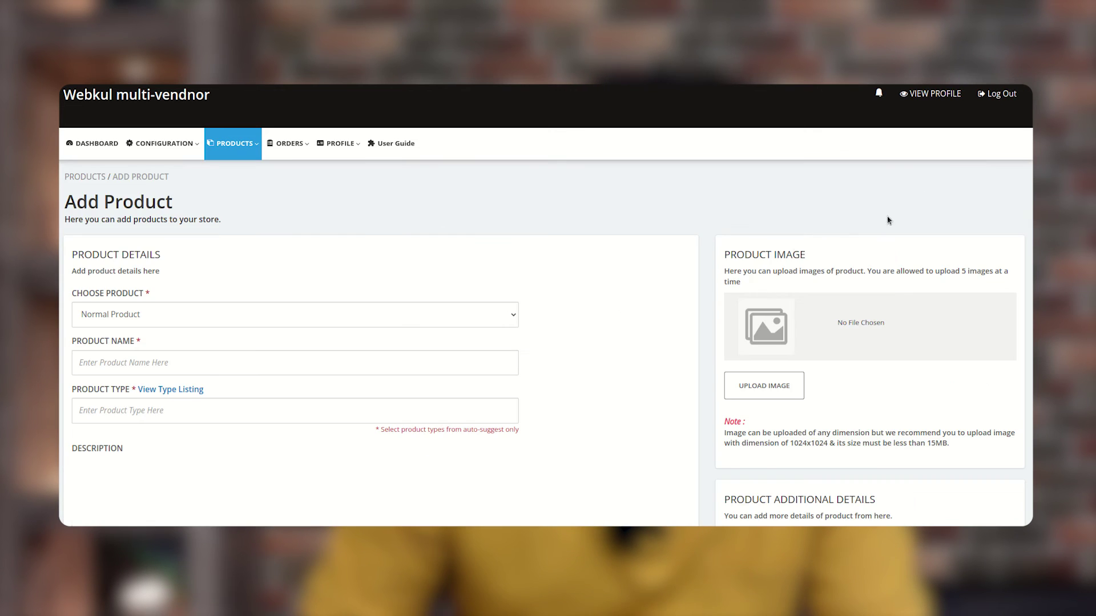
scroll(430, 259, down, 2)
click(438, 239)
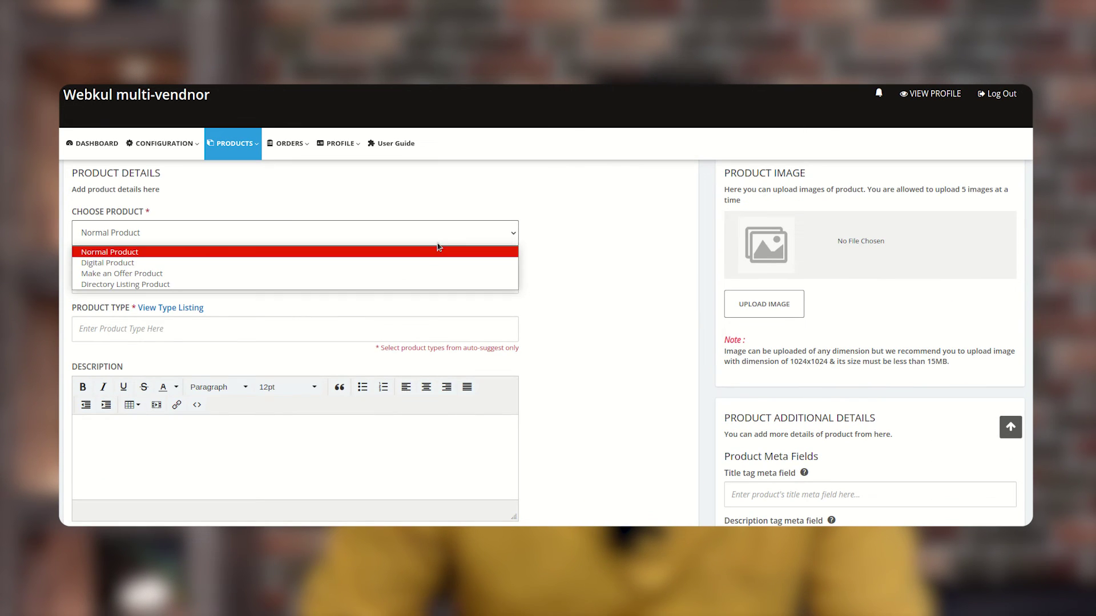
click(392, 262)
Enter 'Service' as the product name and move on toward Pricing Details.
scroll(353, 256, down, 1)
click(347, 230)
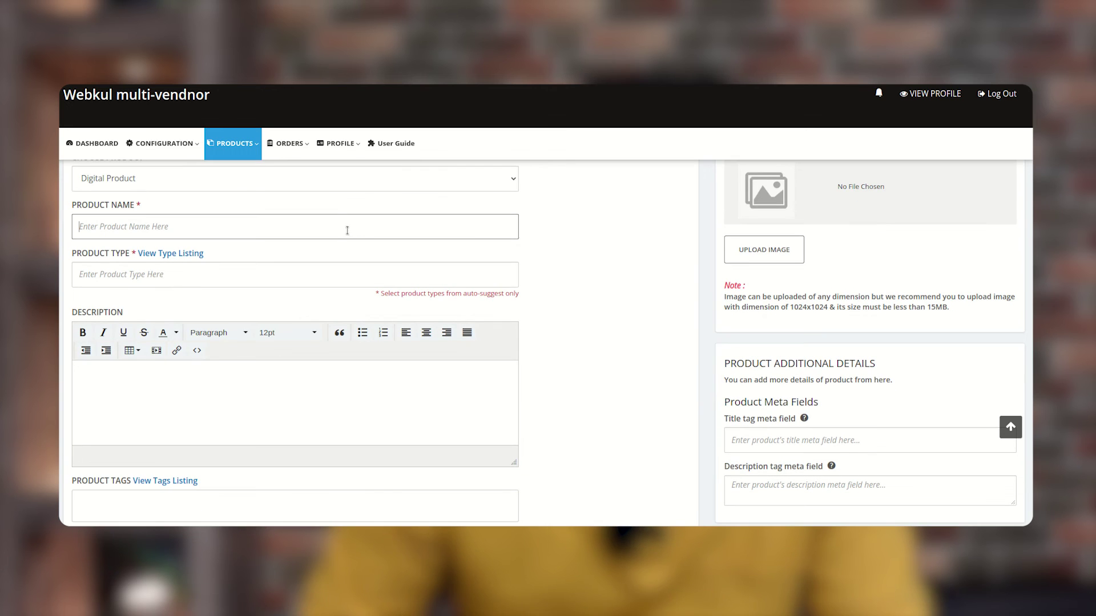
text(Service)
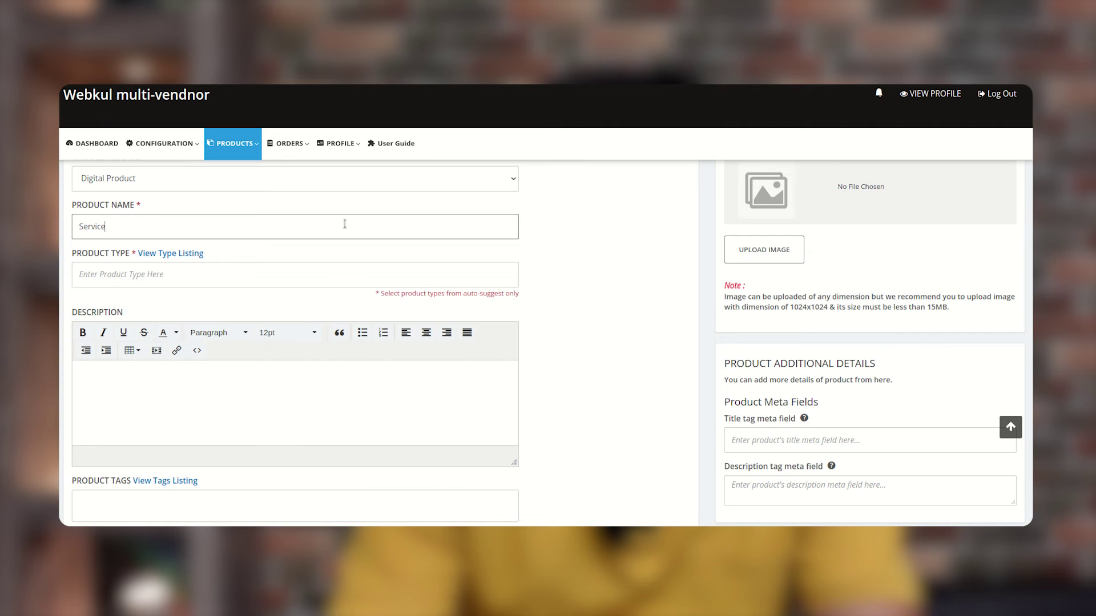
scroll(314, 234, down, 2)
key(Tab)
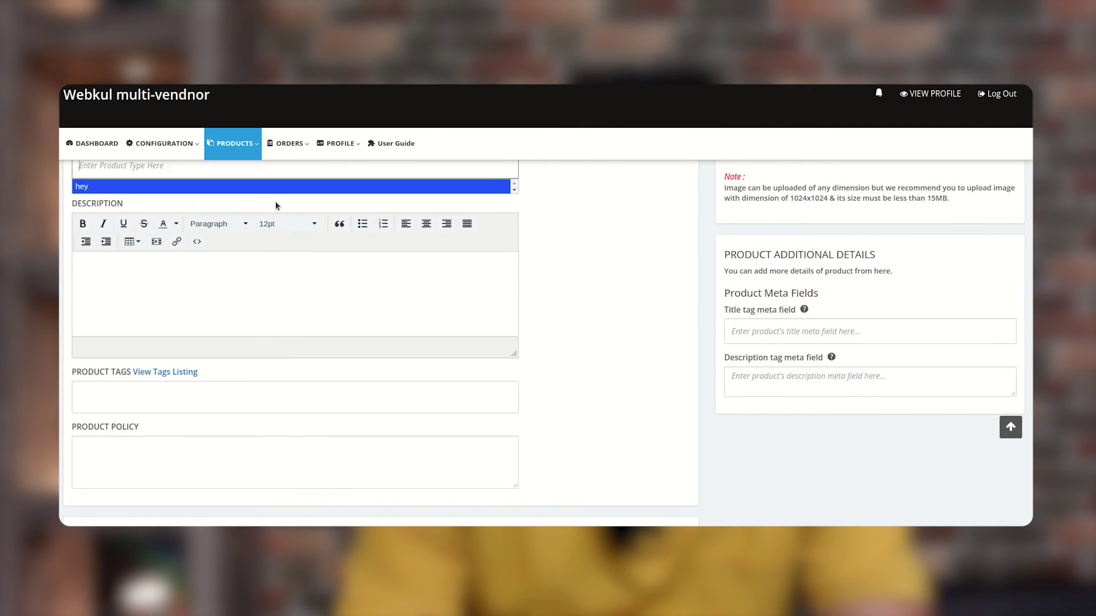
scroll(262, 228, down, 1)
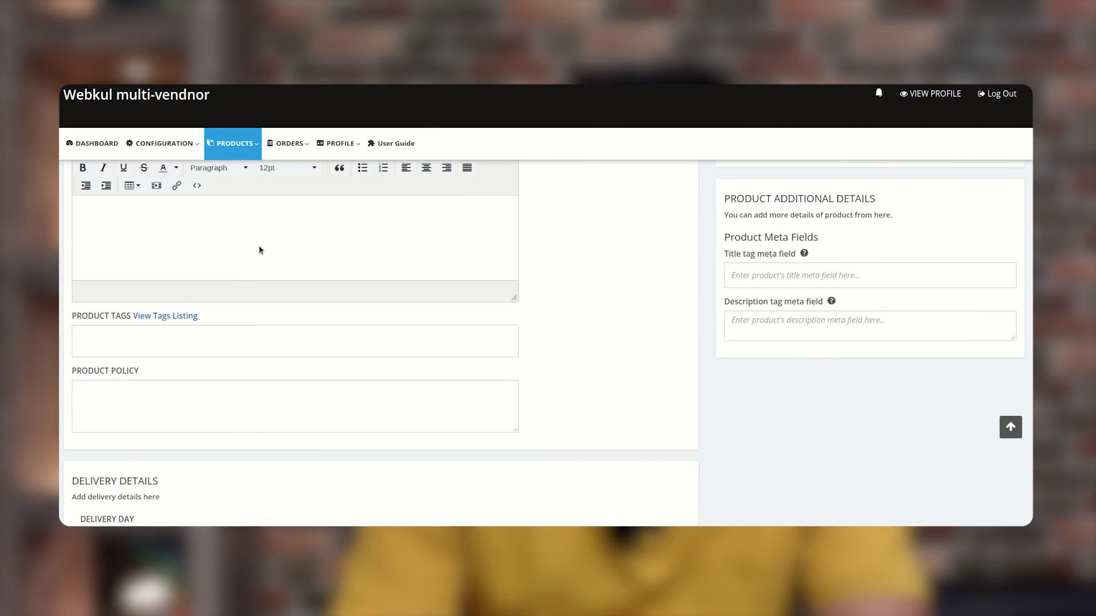
scroll(262, 262, down, 2)
scroll(263, 271, down, 6)
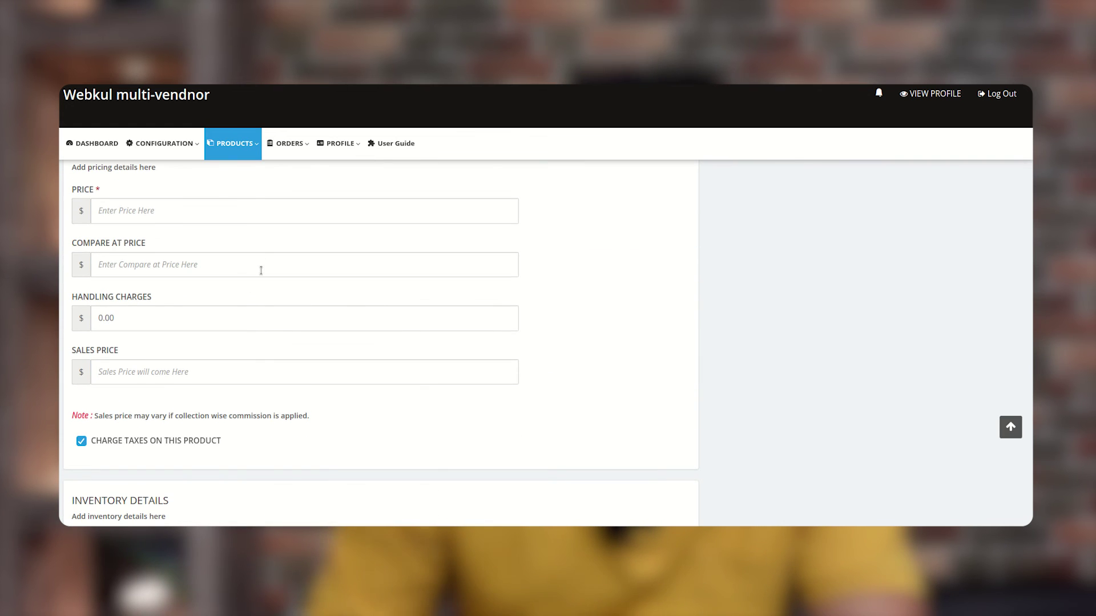
Enter 100 as the Service product's price.
click(249, 216)
text(100)
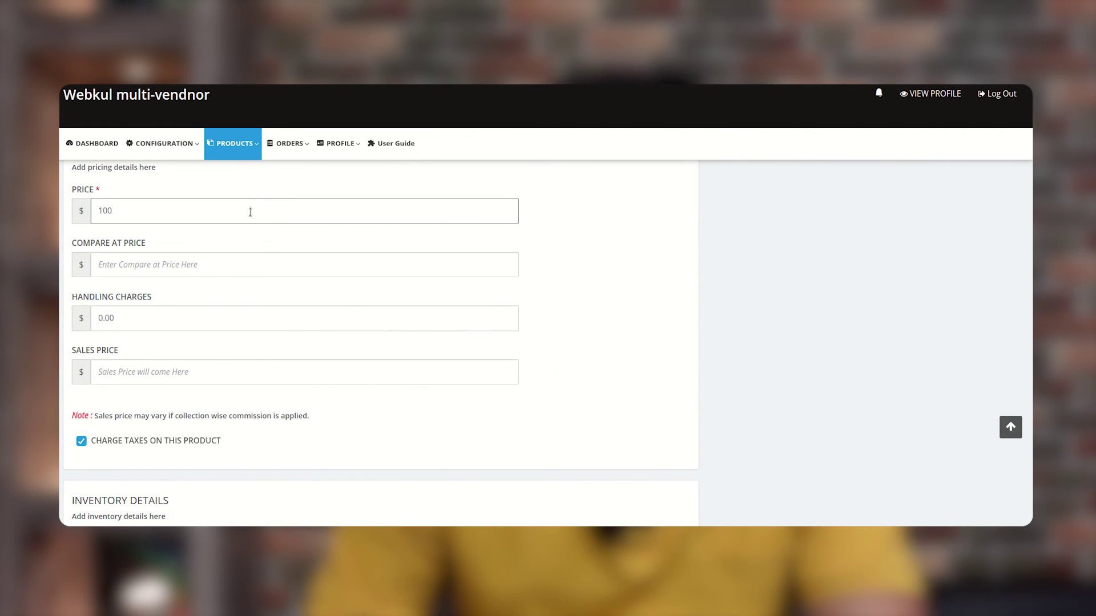
scroll(332, 298, down, 5)
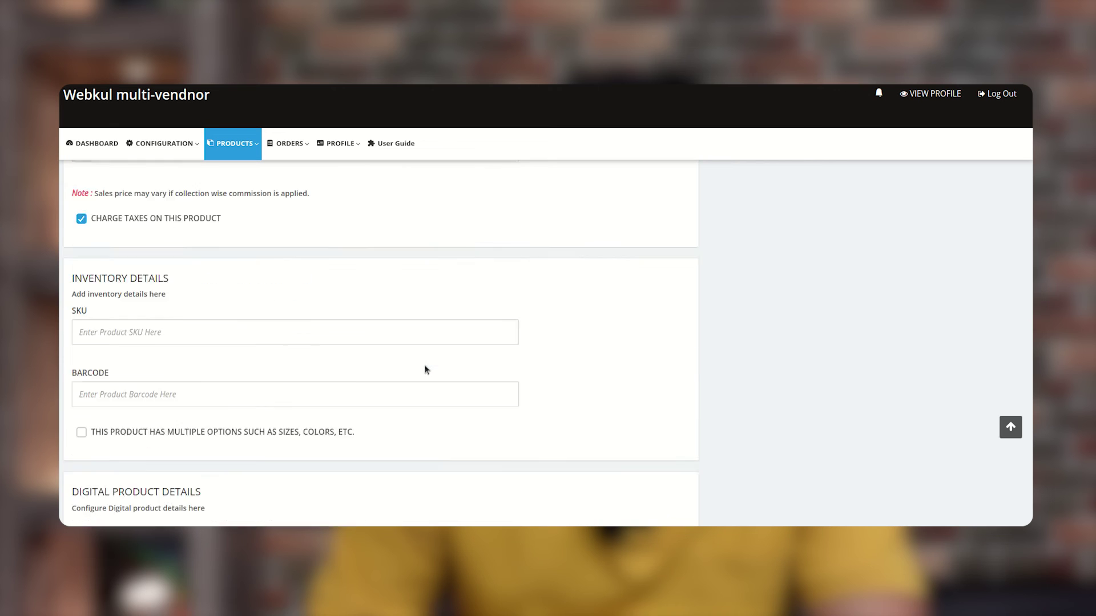
Set Add Digital Product As to 'Digital Product As Service' and fill test1 with Webkul.
click(318, 341)
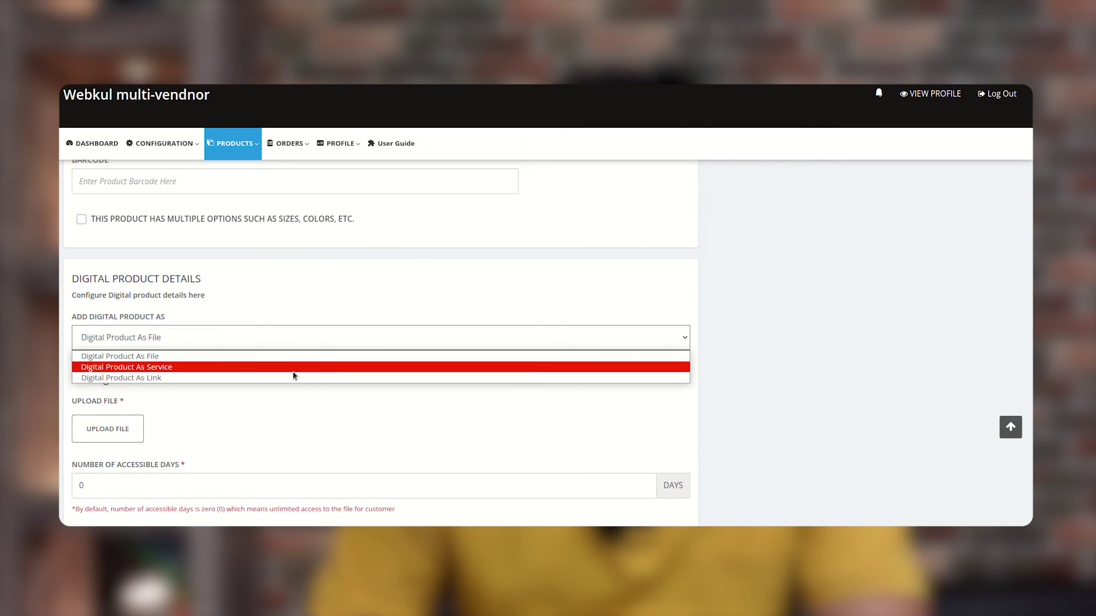
click(299, 369)
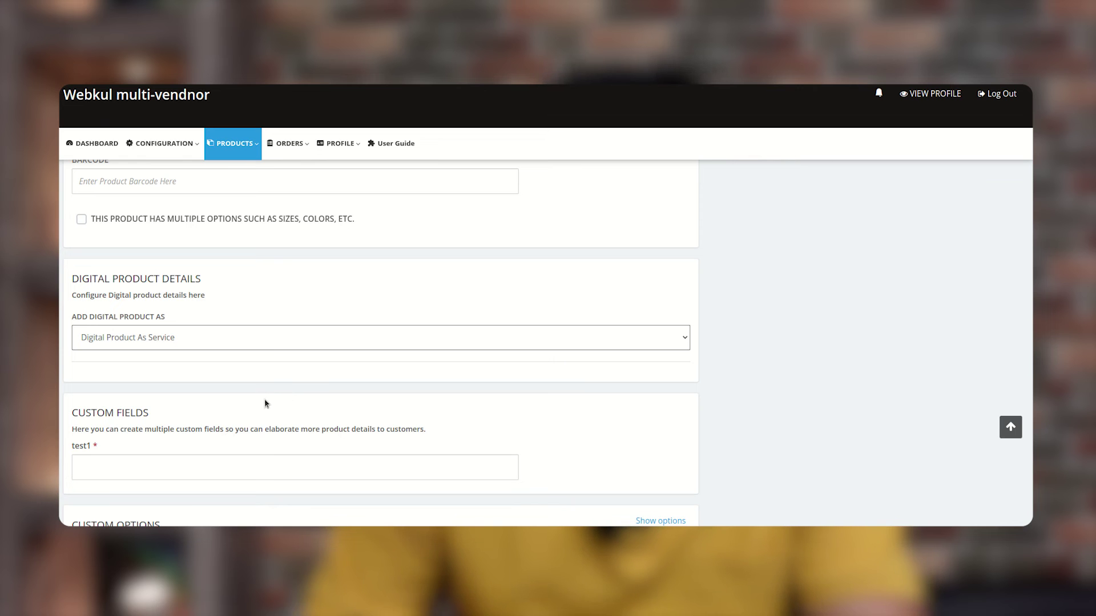
scroll(244, 383, down, 1)
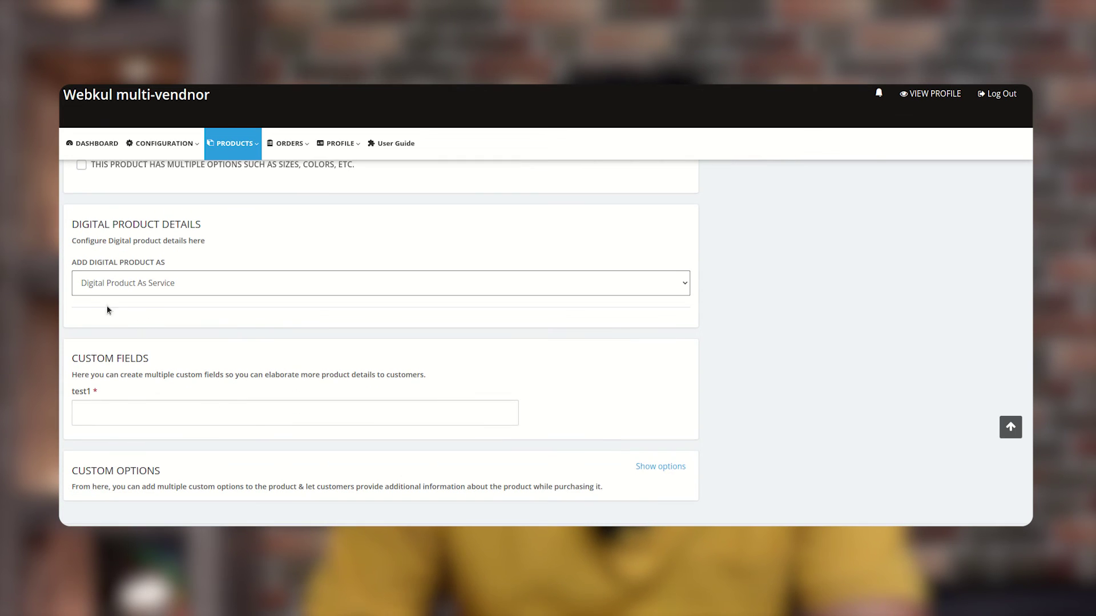
click(197, 414)
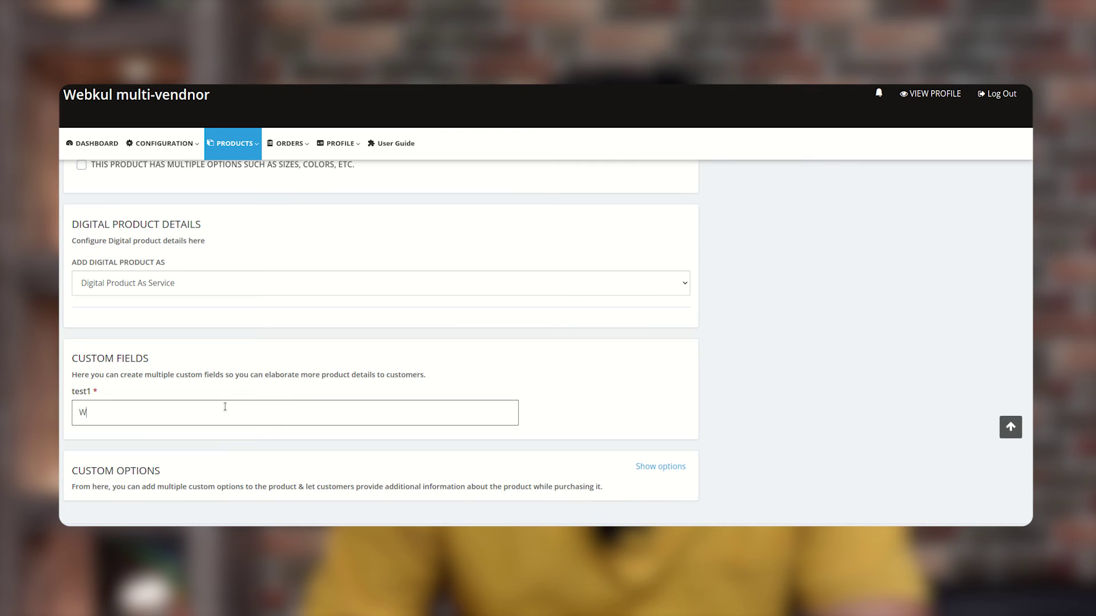
scroll(239, 408, down, 2)
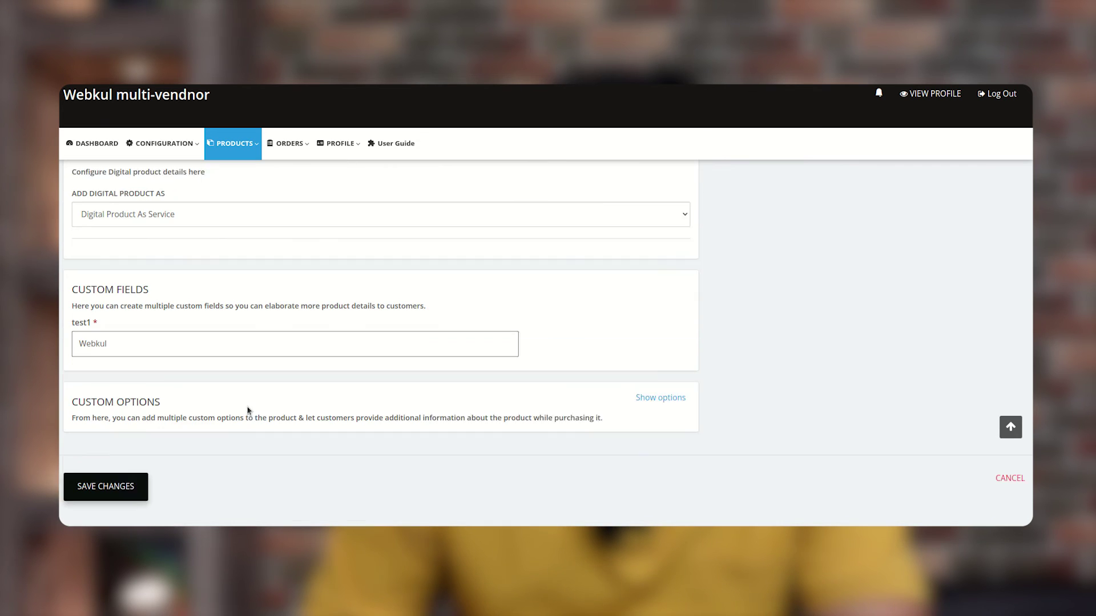
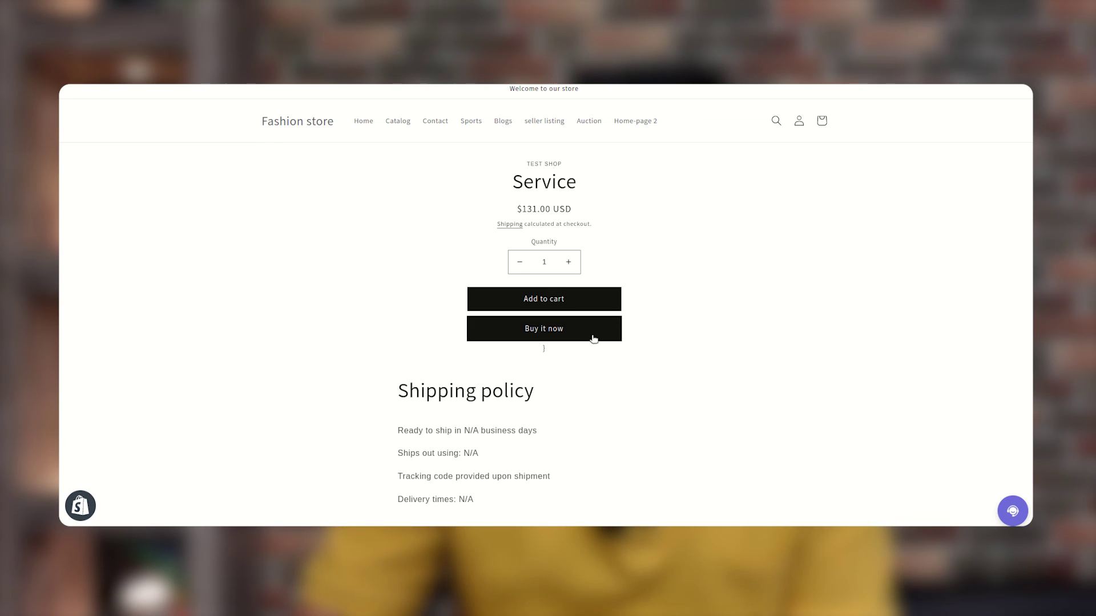
Buy the Service product now and continue to the $154.58 payment step with billing details saved.
click(551, 339)
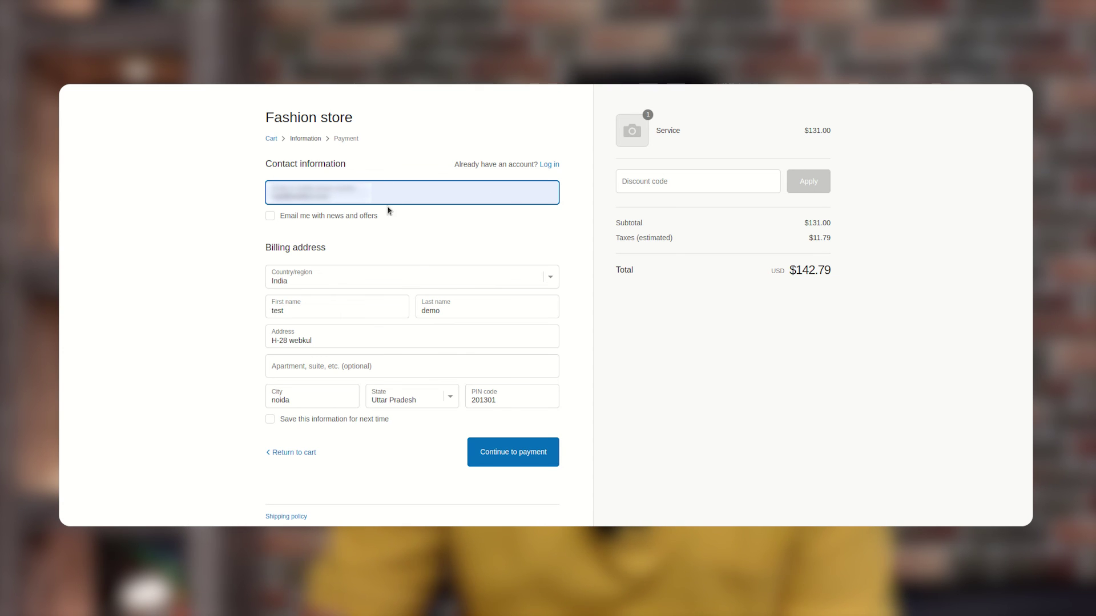
click(508, 459)
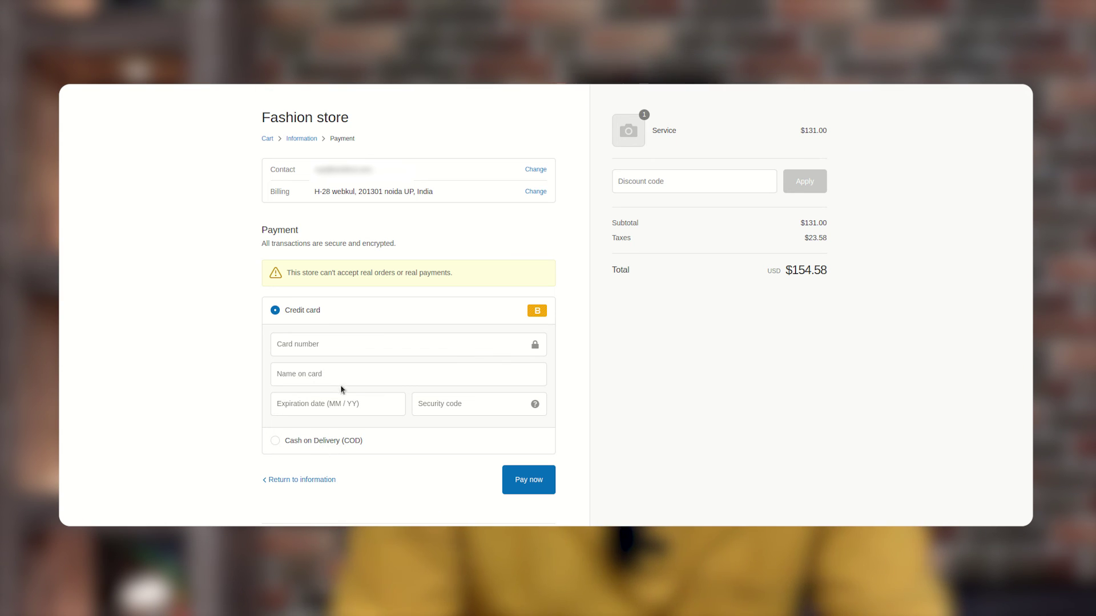
Enter the Bogus gateway test card number, name, expiry and security code to pay the $154.58 order.
click(314, 344)
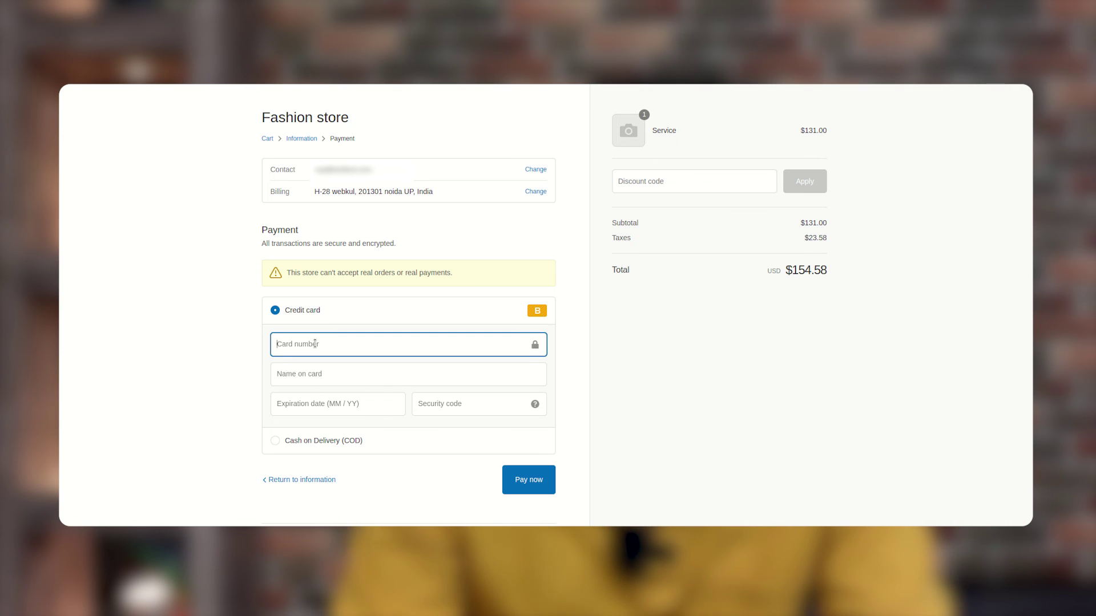
text(1)
click(355, 374)
text(bog)
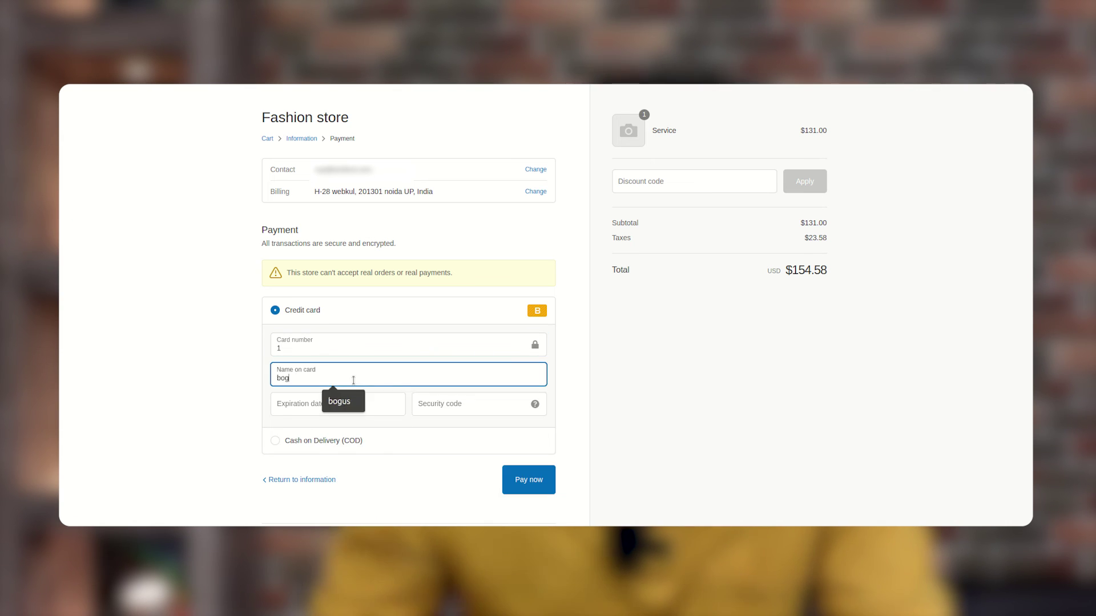
text(us)
key(Tab)
text(1234)
click(453, 402)
text(123)
click(525, 476)
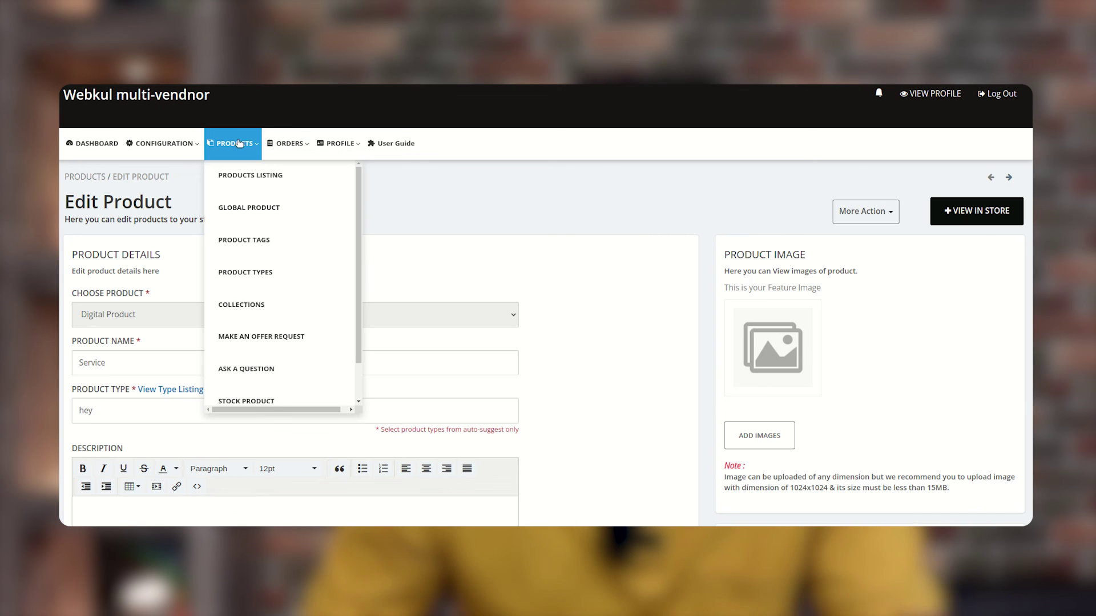
From the seller dashboard, go to Orders Listing and open the actions menu for order #1024.
click(102, 145)
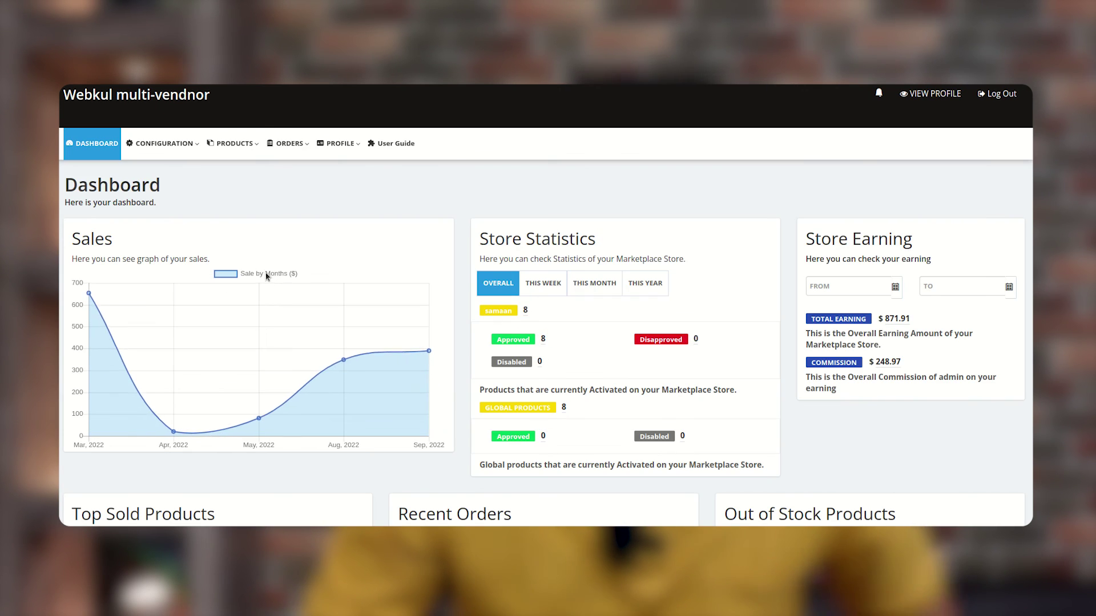
mouse_move(291, 150)
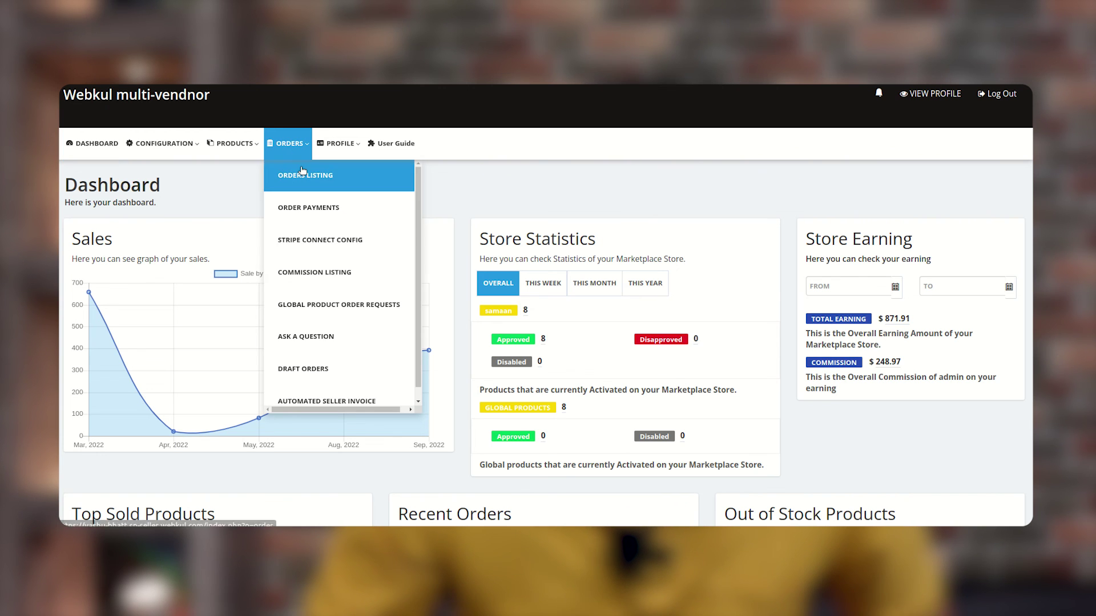
click(300, 169)
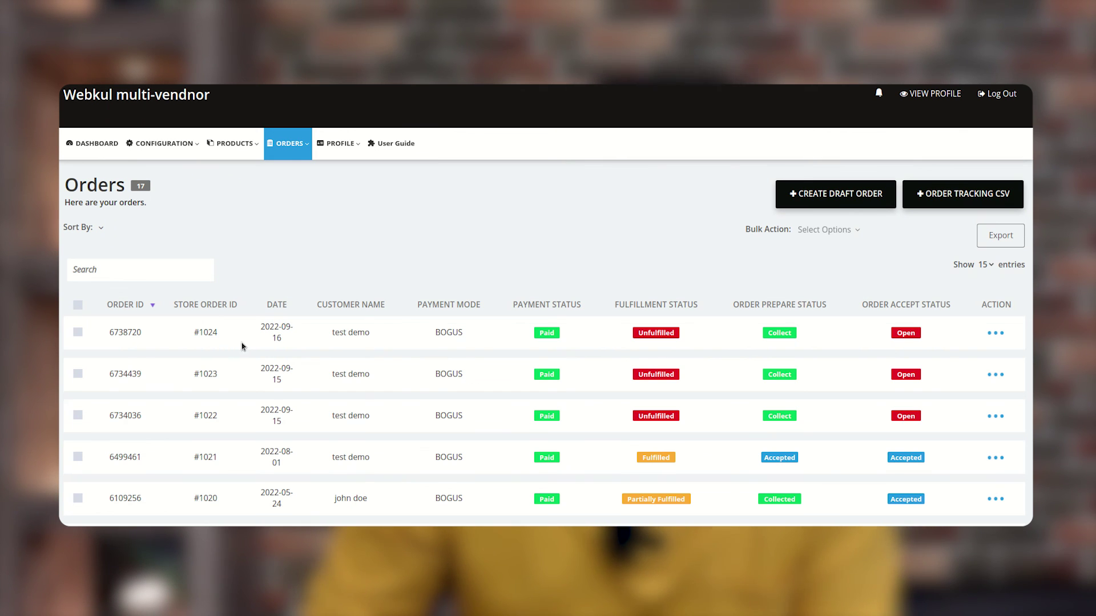
click(995, 333)
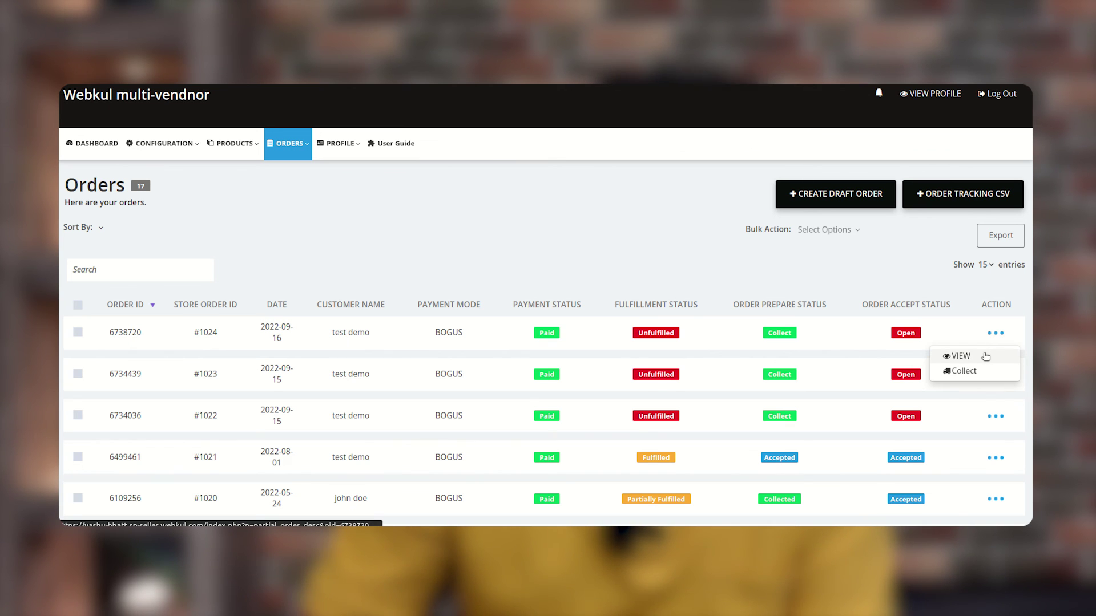
View order #1024 and upload plant-5478164_1920.png as the Service item's digital file.
click(985, 357)
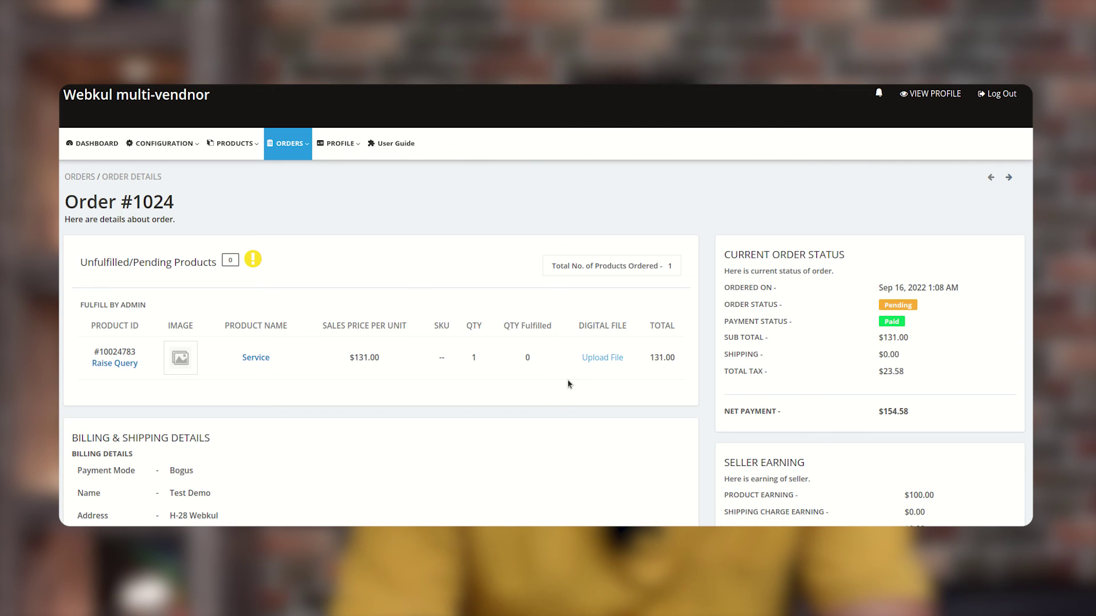
click(593, 358)
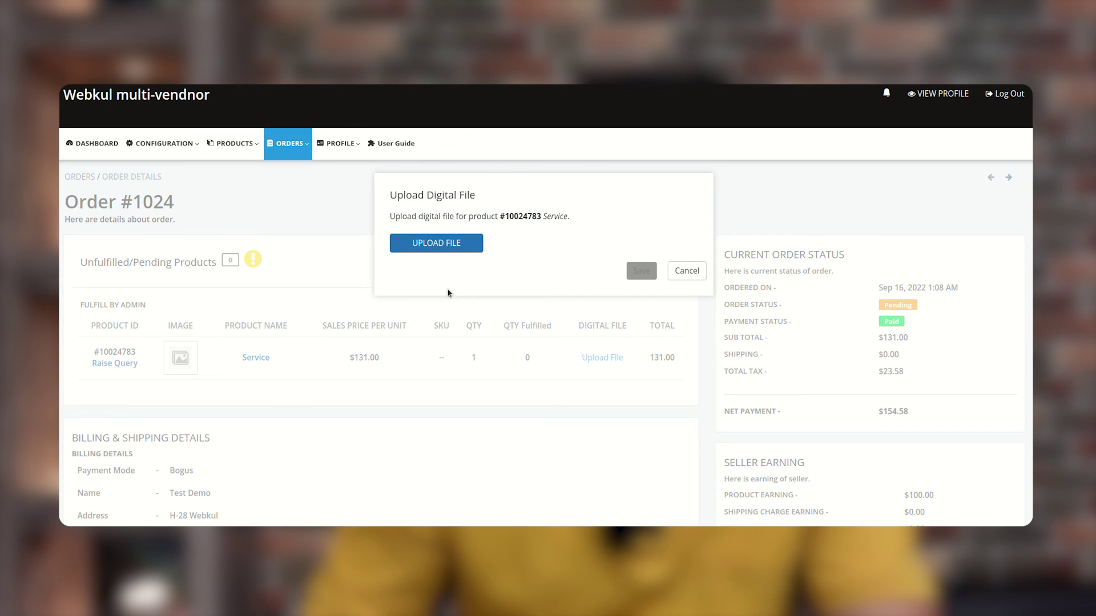
click(438, 243)
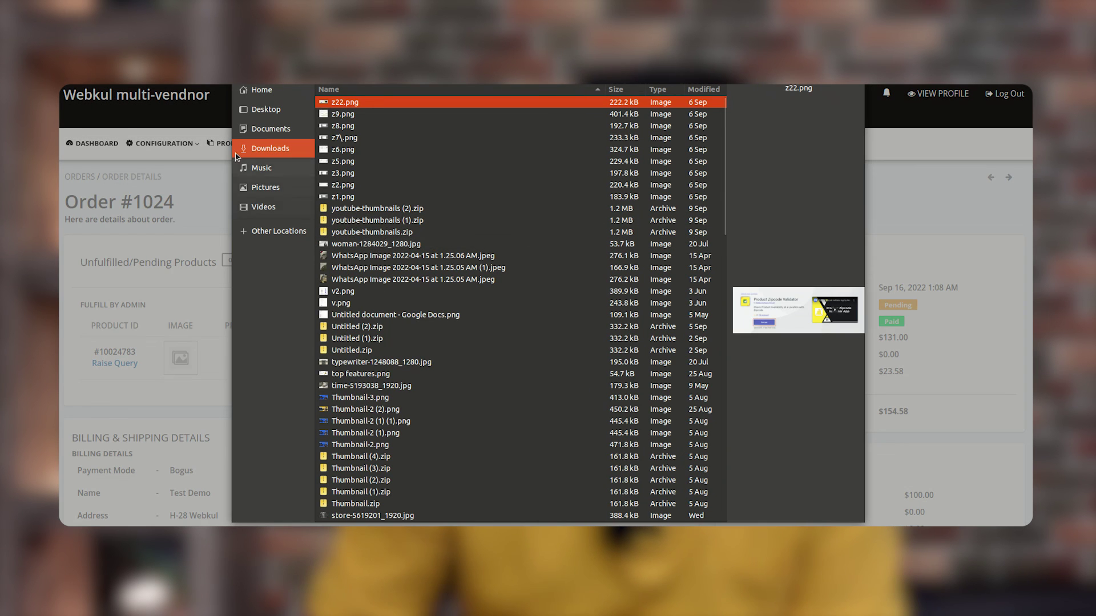
text(plant)
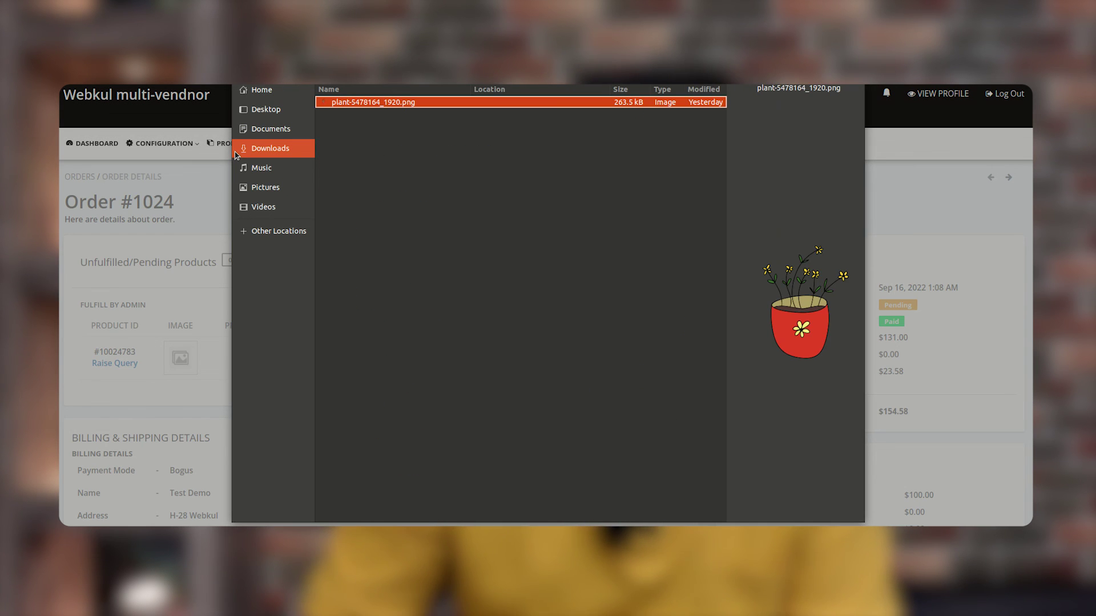
key(Return)
mouse_move(236, 154)
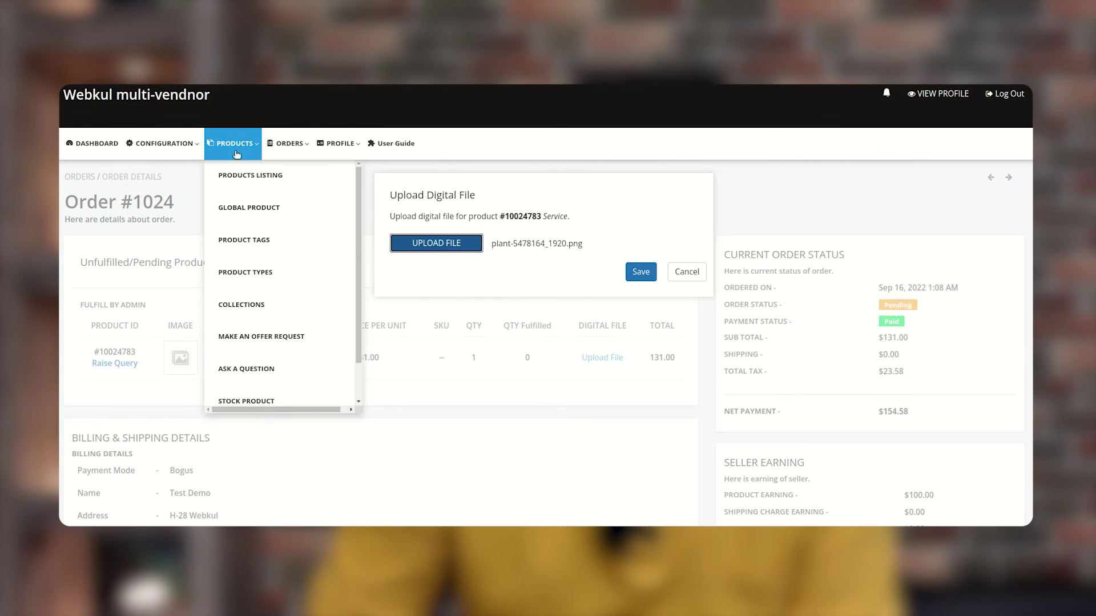
click(640, 275)
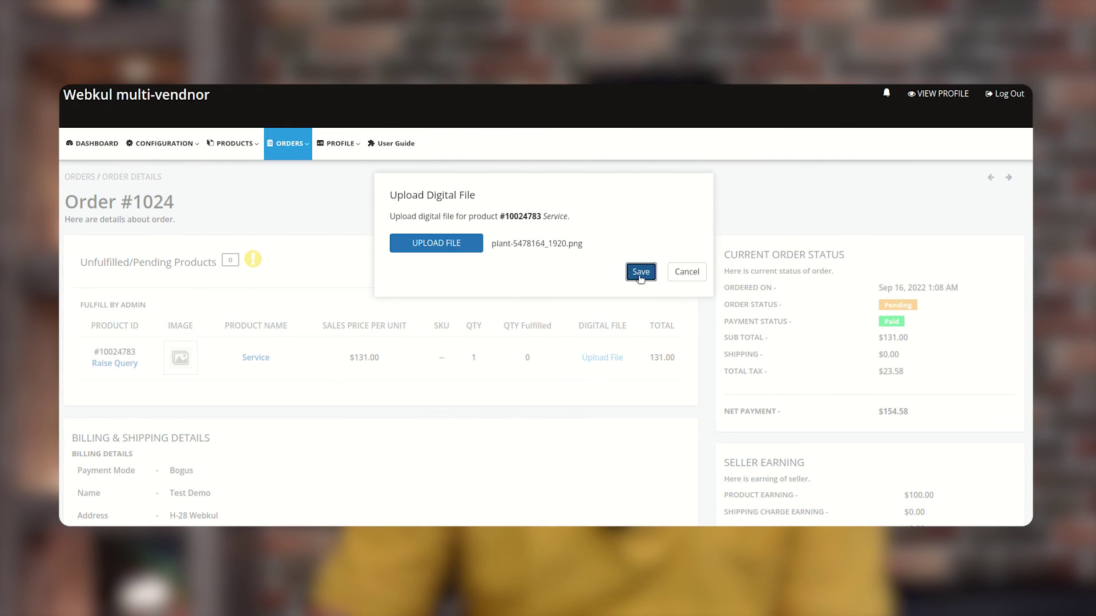